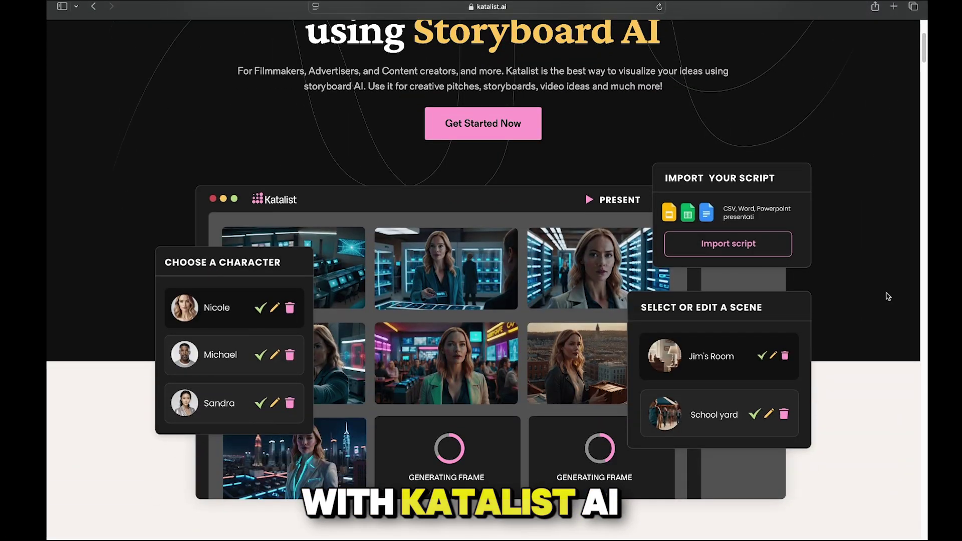
Step: Browse the Katalist home page and sign in to the storytelling studio
scroll(888, 297, up, 3)
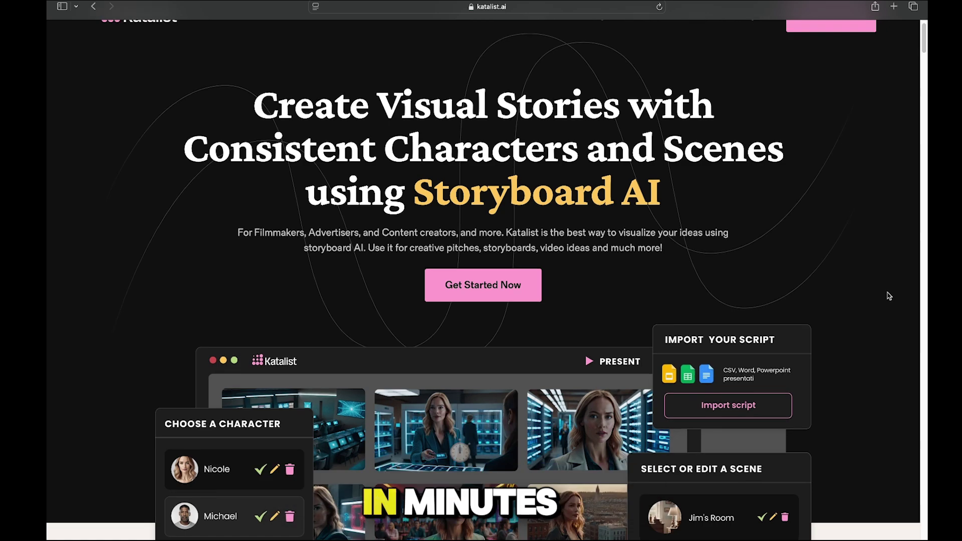
scroll(889, 296, down, 10)
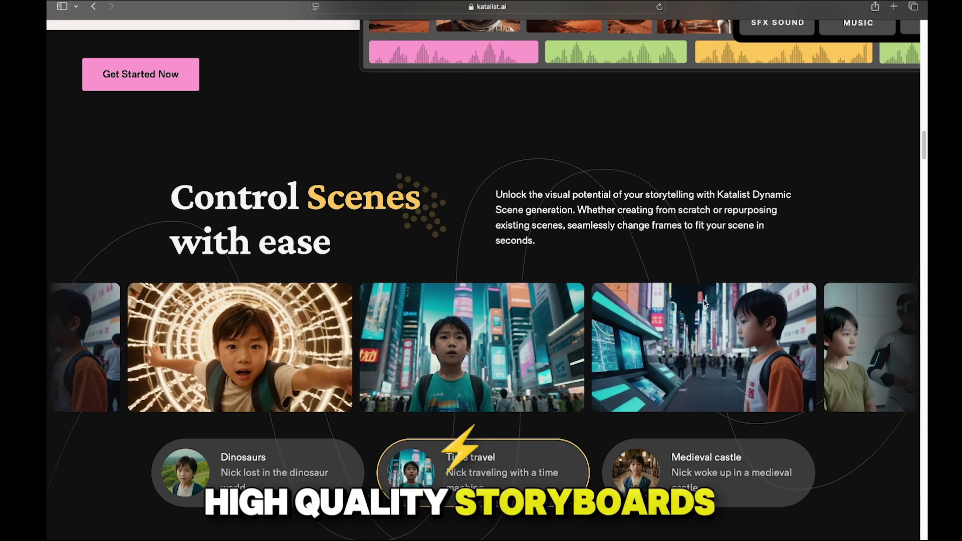
scroll(899, 259, down, 10)
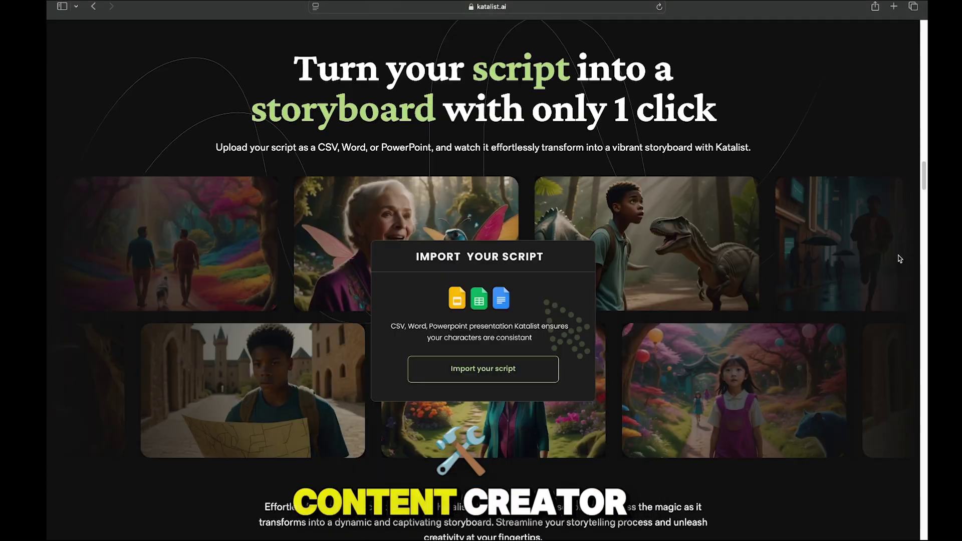
scroll(899, 259, down, 10)
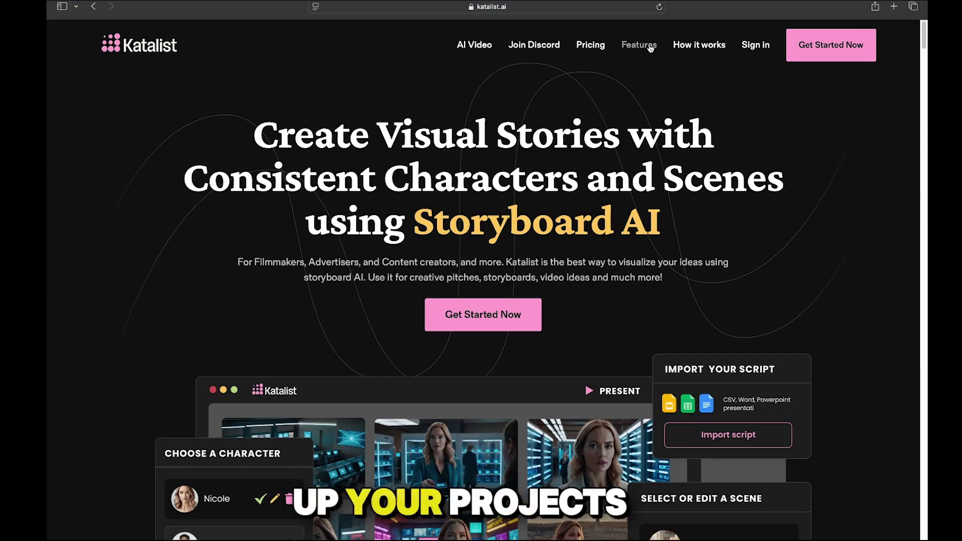
scroll(802, 175, down, 15)
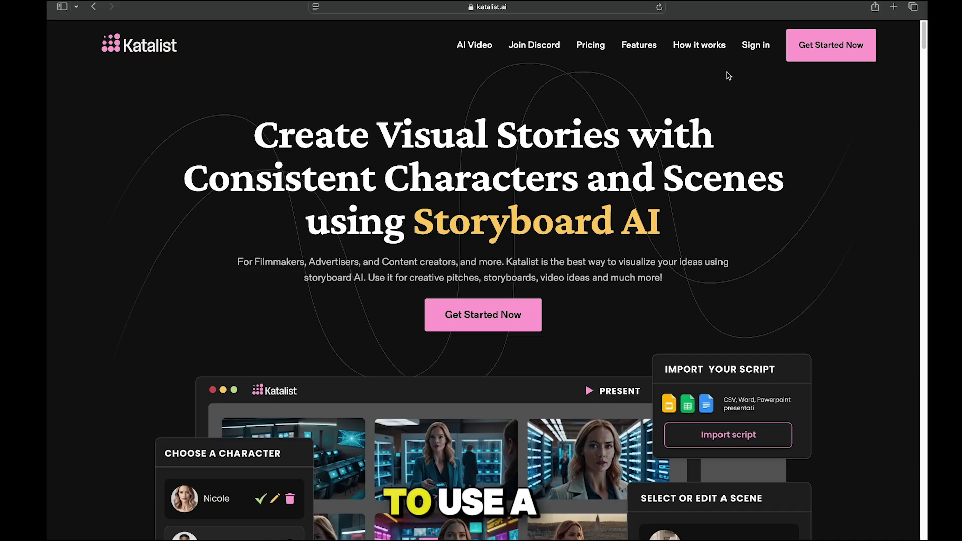
click(756, 53)
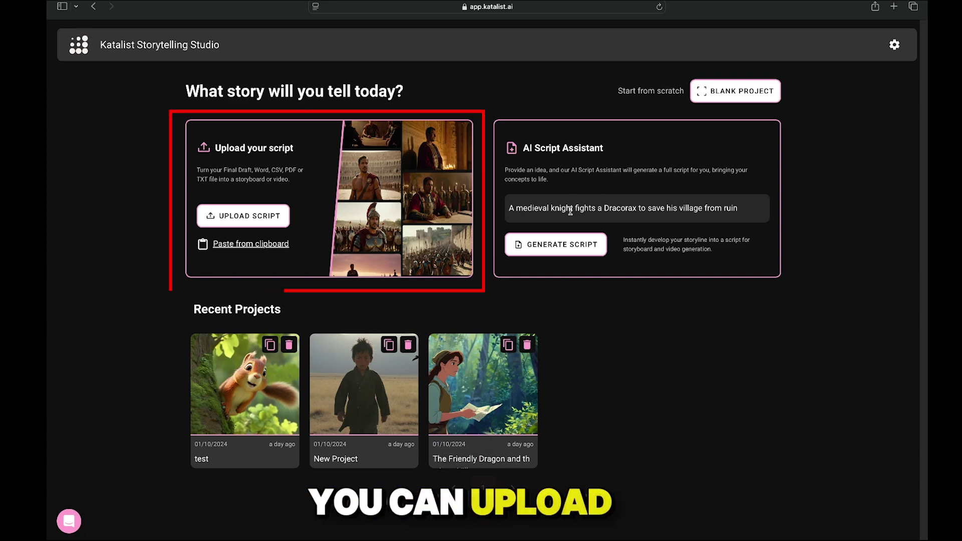
Step: Replace the story idea with 'The Brave Little Squirrel', generate a script and review its first scene
triple_click(552, 209)
key(BackSpace)
text(The Brave Little Squirrel)
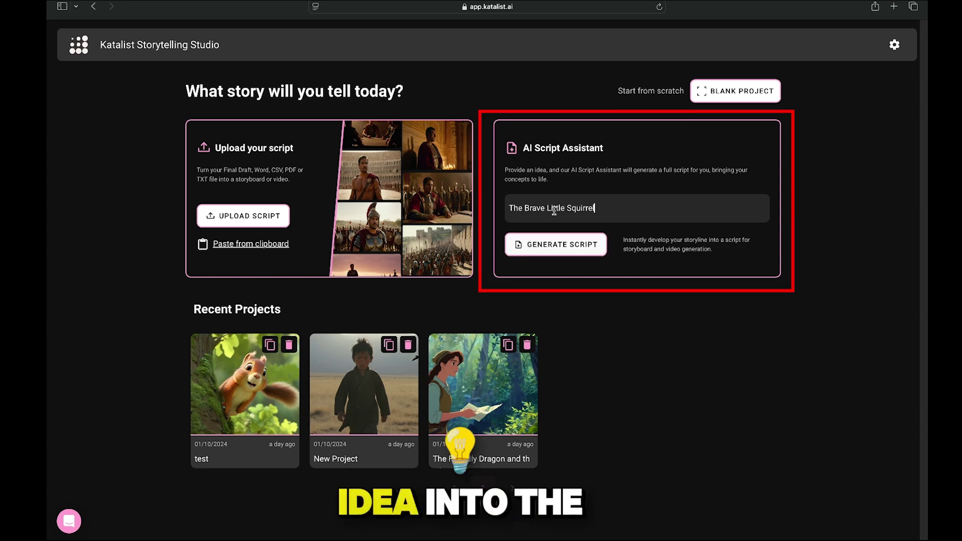
click(556, 245)
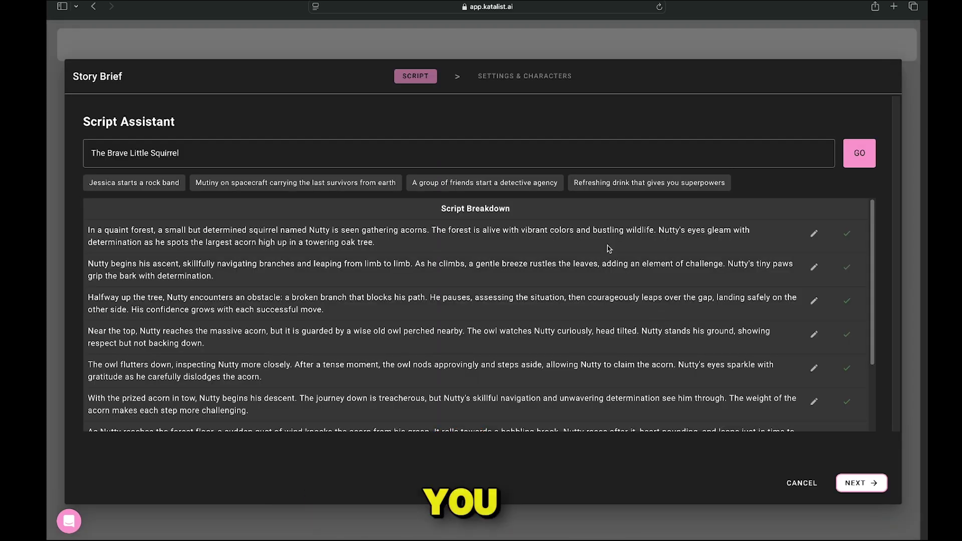
drag(88, 231, 753, 236)
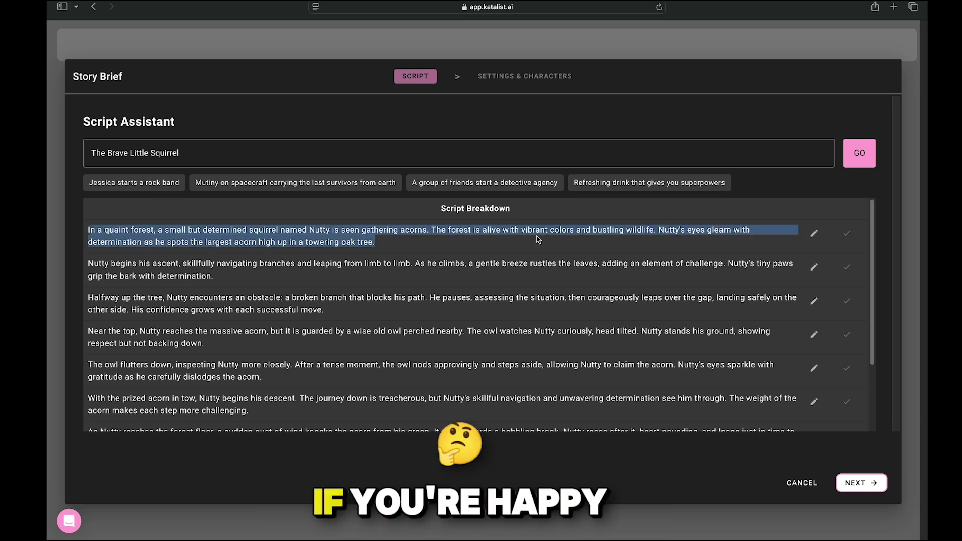
click(434, 239)
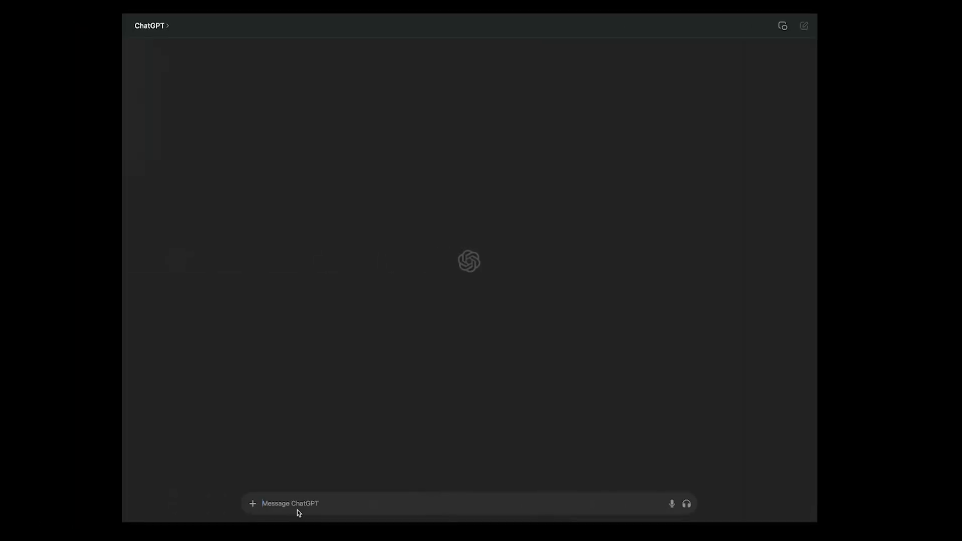
Step: Ask ChatGPT to 'write a short childerns story' and select the resulting squirrel story text
text(write a short childerns story)
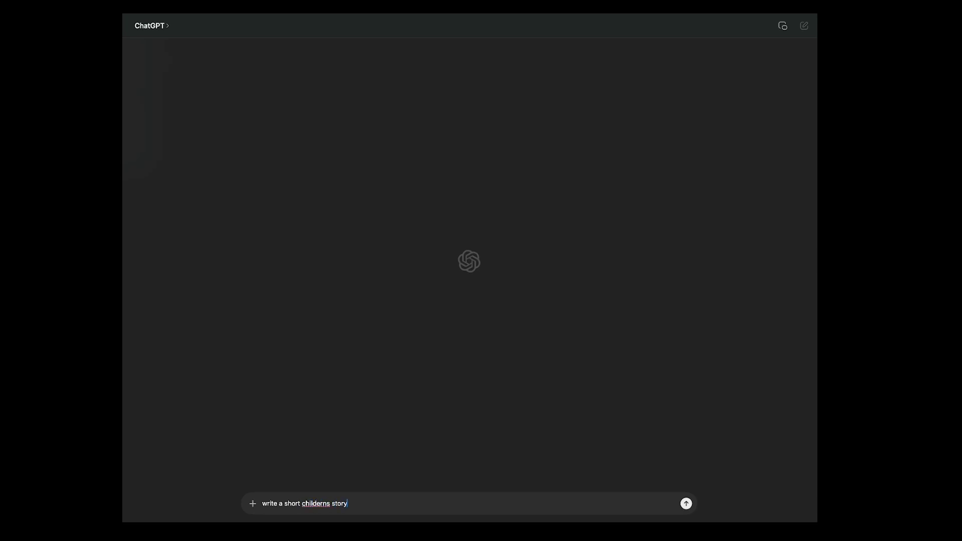
key(Return)
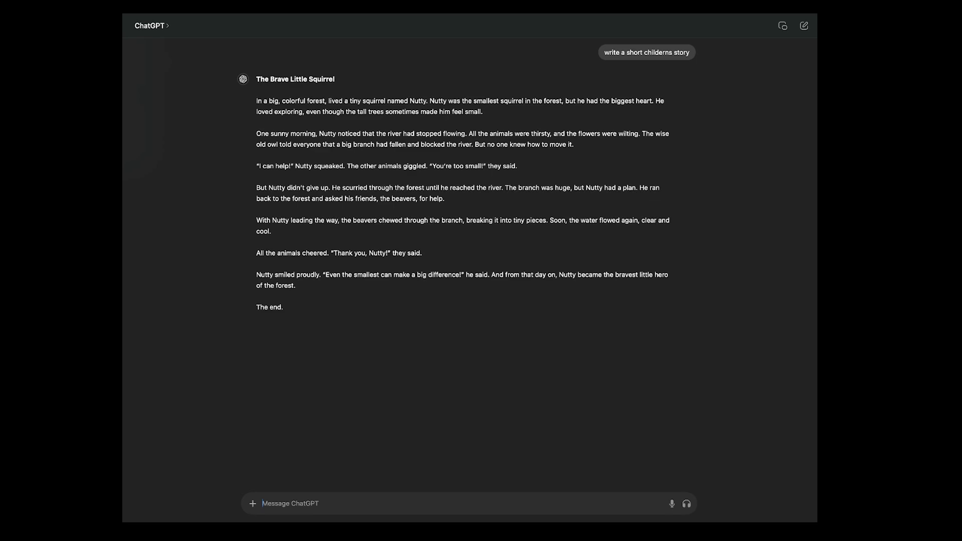
drag(256, 100, 661, 275)
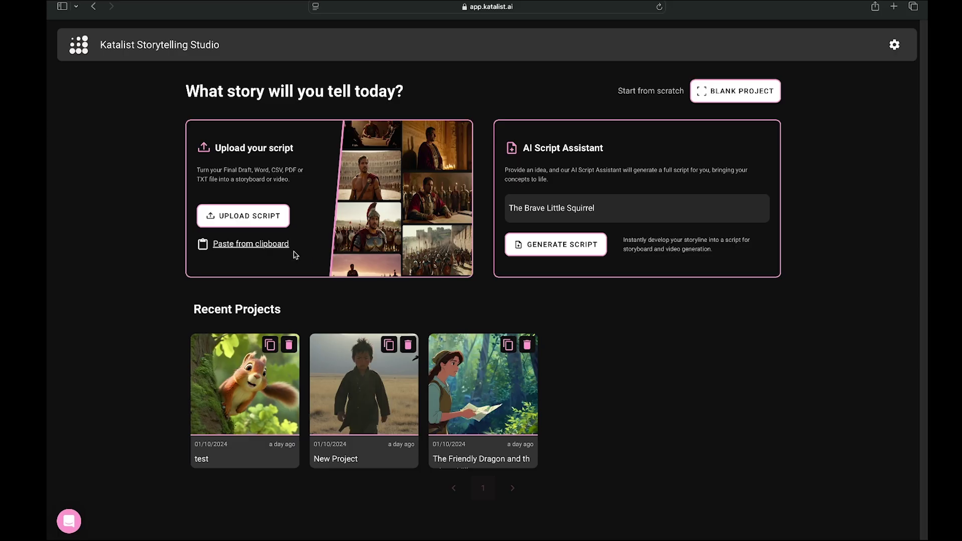
Step: Paste the copied squirrel story as a script and process it into scenes
click(251, 243)
click(242, 137)
text(In a big, colorful forest, lived a tiny squirrel named Nutty. Nutty was the smallest squirrel in the forest, but he had the biggest heart. He loved exploring, even though the tall trees sometimes made him feel small.  One sunny morning, Nutty noticed that the river had stopped flowing. All the animals were thirsty, and the flowers were wilting. The wise old owl told everyone that a big branch had fallen and blocked the river. But no one knew how to move it.  "I can help!" Nutty squeaked. The other animals giggled. "You’re too small!" they said.  But Nutty didn’t give up. He scurried through the forest until he reached the river. The branch was huge, but Nutty had a plan. He ran back to the forest and asked his friends, the beavers, for help.  With Nutty leading the way, the beavers chewed through the branch, breaking it into tiny pieces. Soon, the water flowed again, clear and cool.  All the animals cheered. "Thank you, Nutty!" they said.  Nutty smiled proudly. "Even the smallest can make a big difference!" he said. And from that day on, Nutty became the bravest little hero of the forest.)
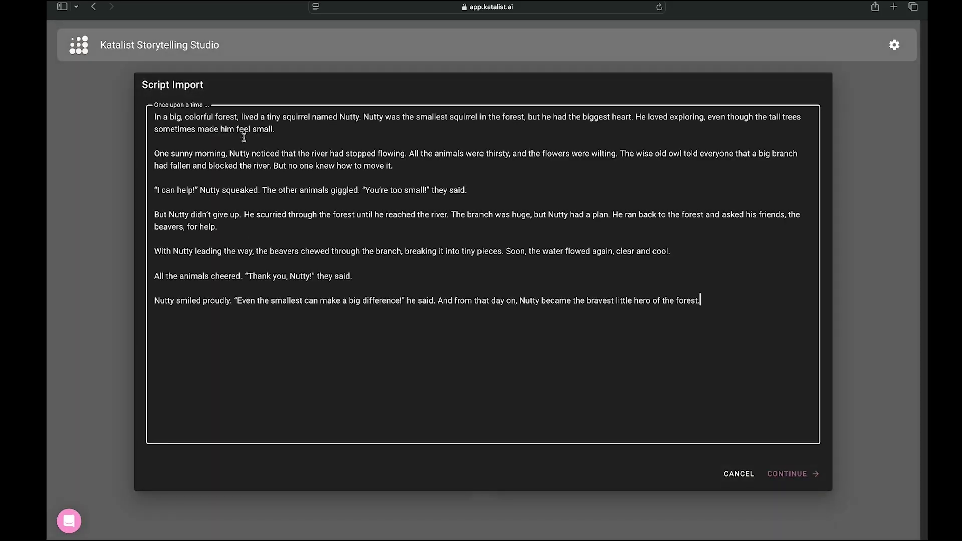
click(792, 475)
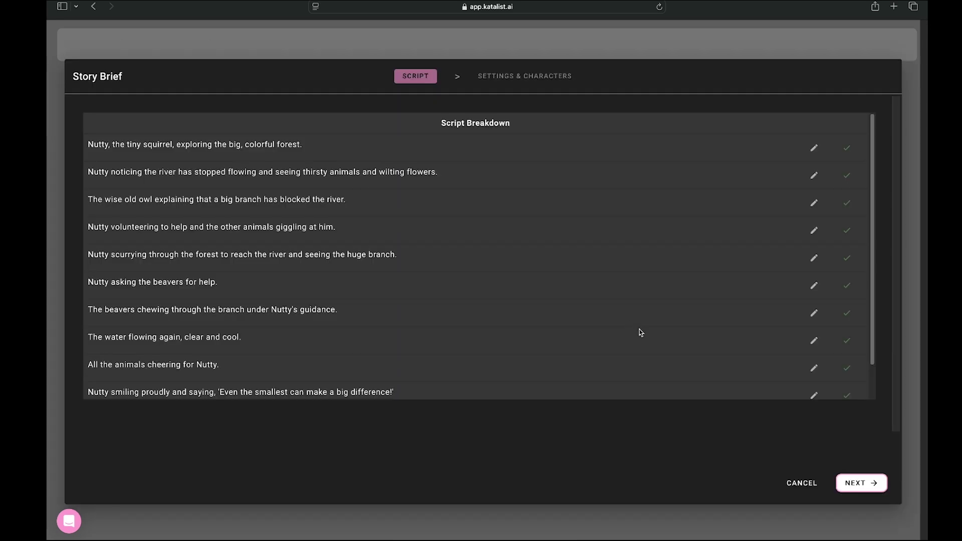
Step: Check and confirm the first two scene lines, then continue to project settings
scroll(195, 224, down, 2)
scroll(196, 223, up, 2)
click(813, 148)
click(846, 158)
click(846, 175)
click(847, 185)
click(865, 490)
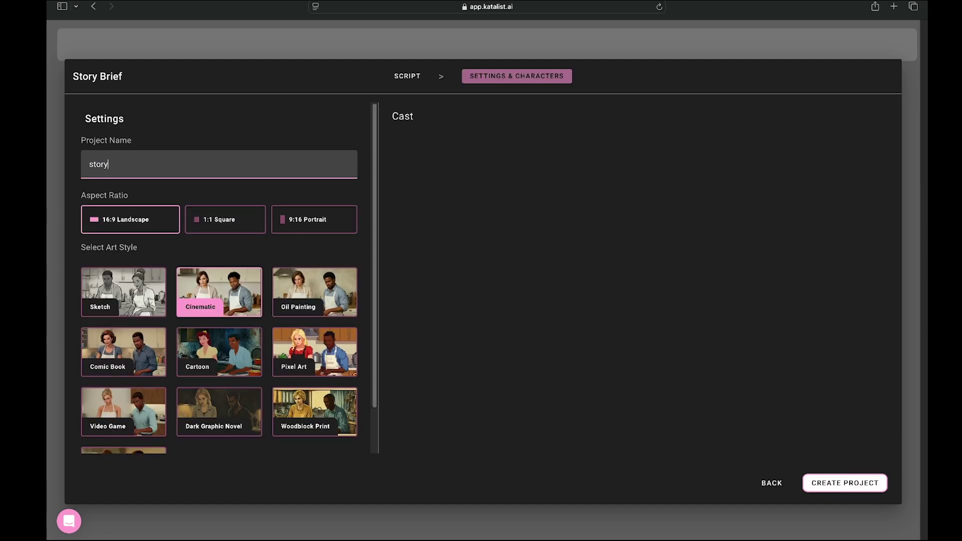
Step: Choose 16:9 Landscape and the Animation art style, then create the 'story' project
click(132, 224)
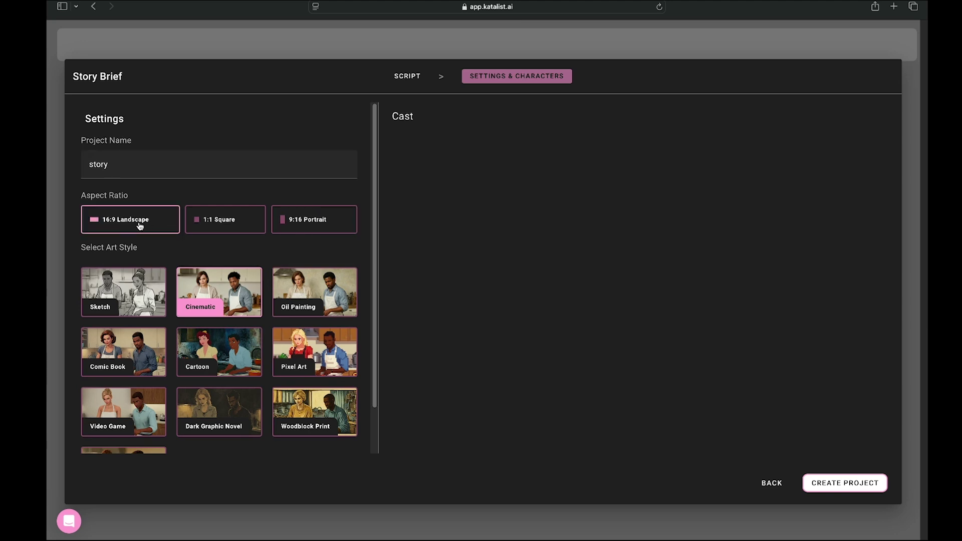
scroll(115, 296, down, 1)
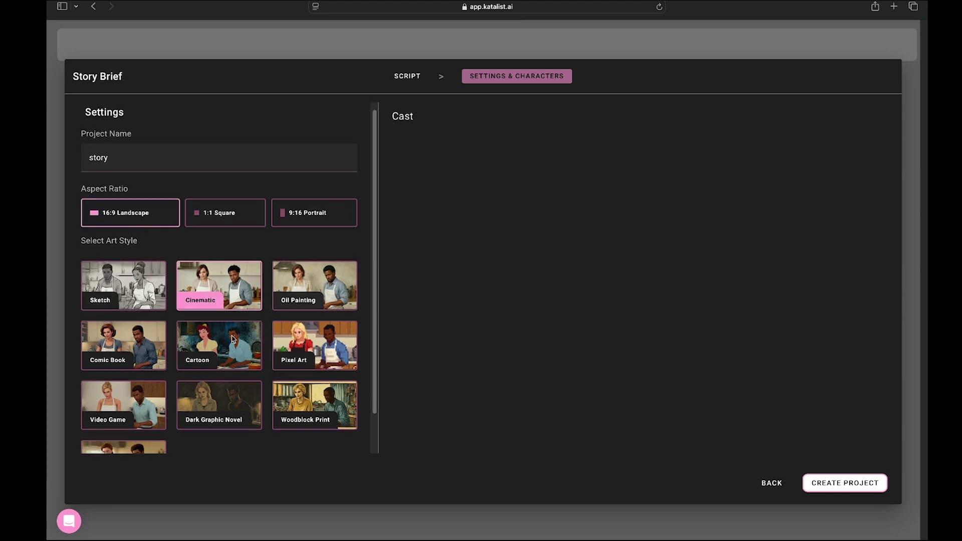
scroll(97, 426, down, 3)
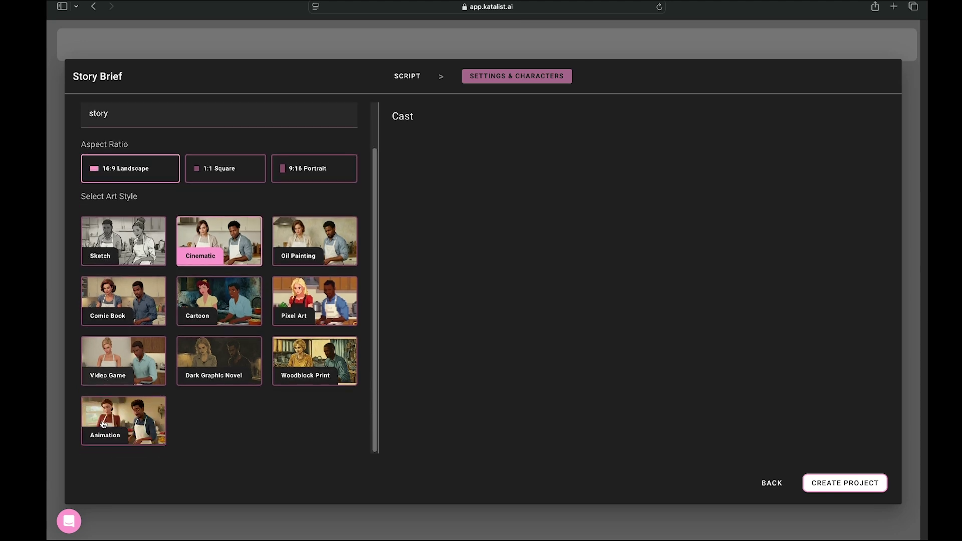
click(226, 362)
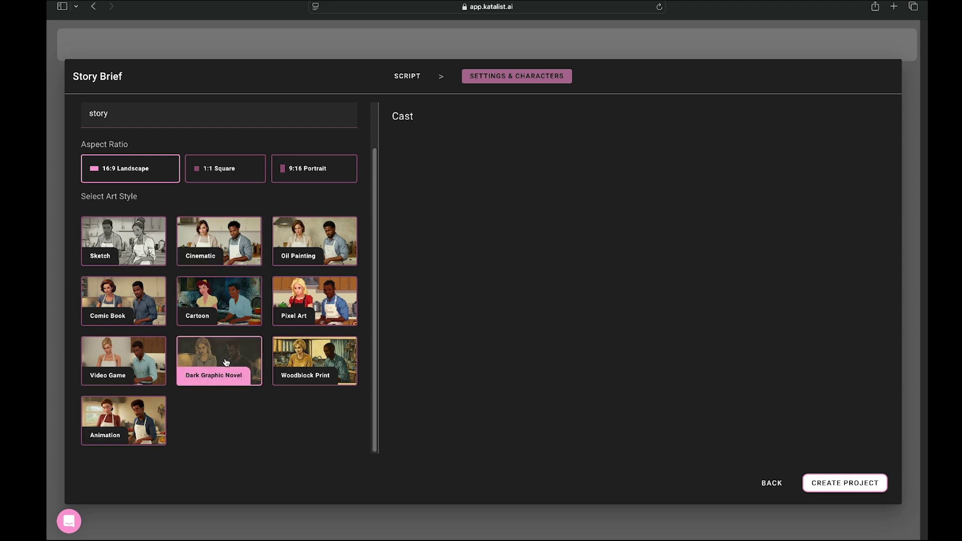
scroll(230, 365, up, 4)
scroll(248, 366, down, 4)
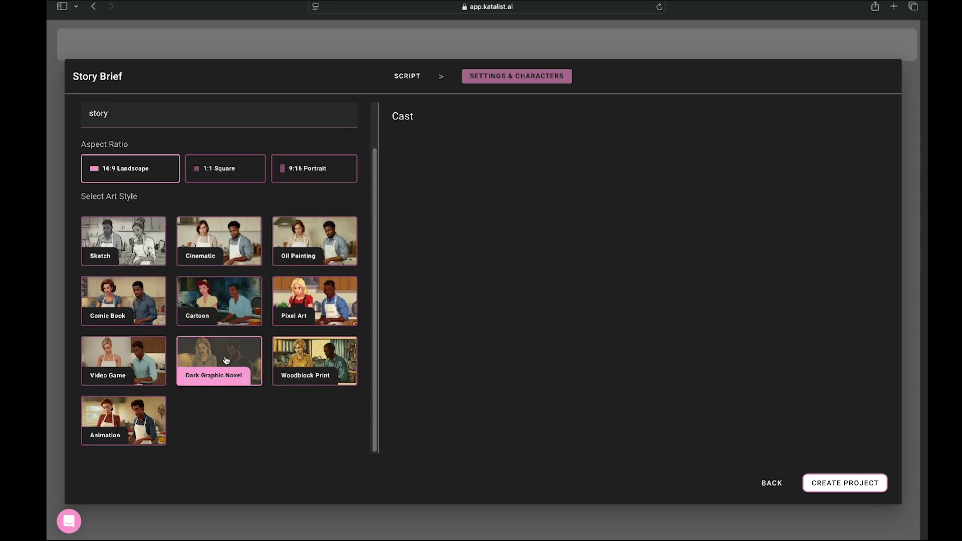
click(115, 435)
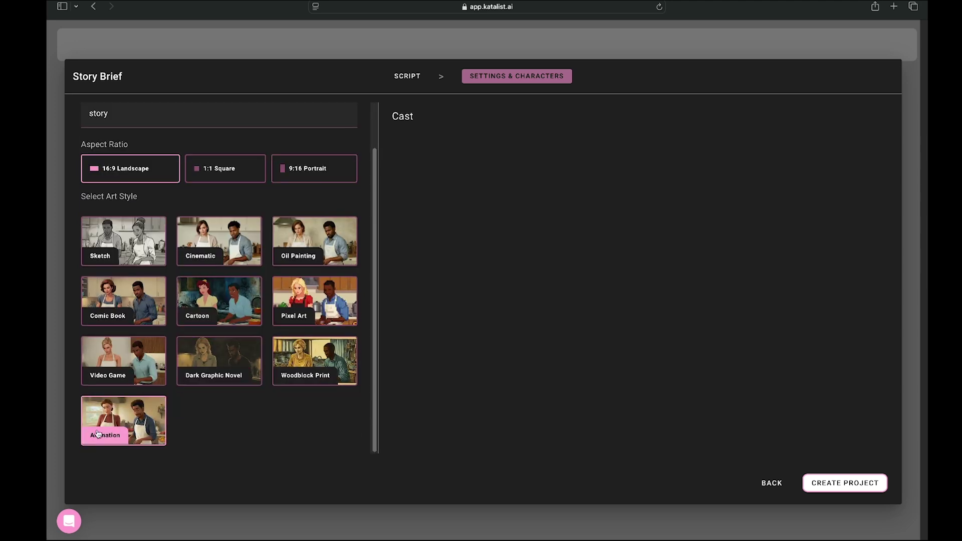
click(868, 482)
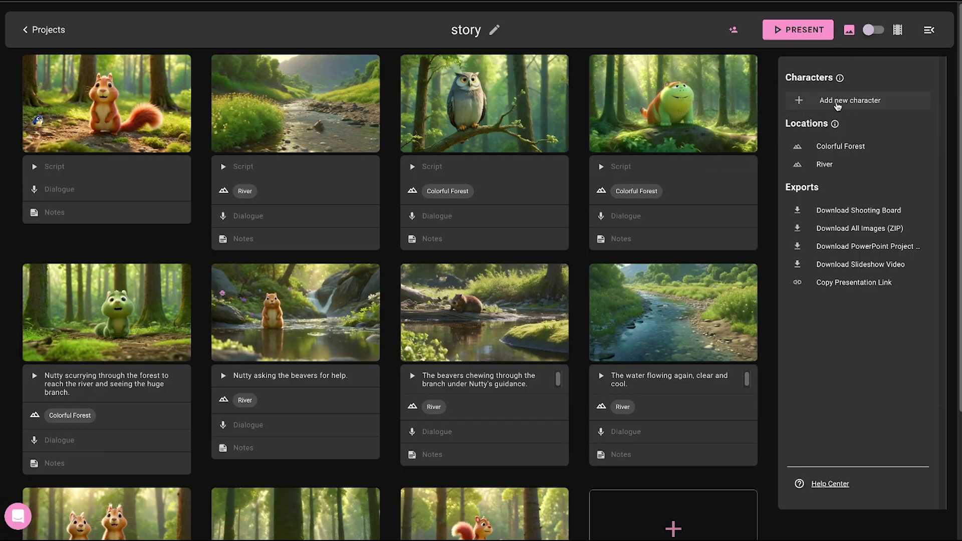
Step: Create a custom character from a pasted appearance description and save it to the project
click(837, 102)
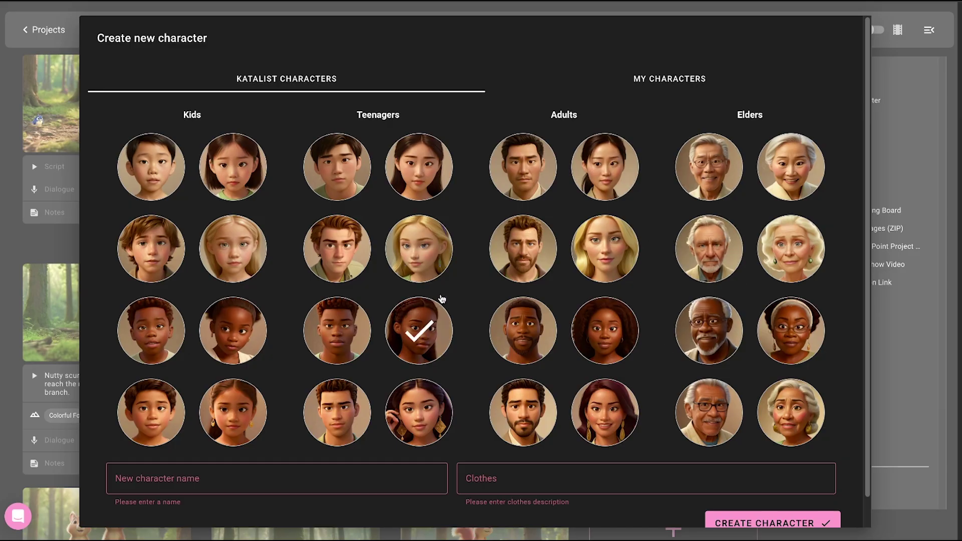
scroll(442, 299, down, 1)
scroll(452, 291, up, 1)
click(642, 80)
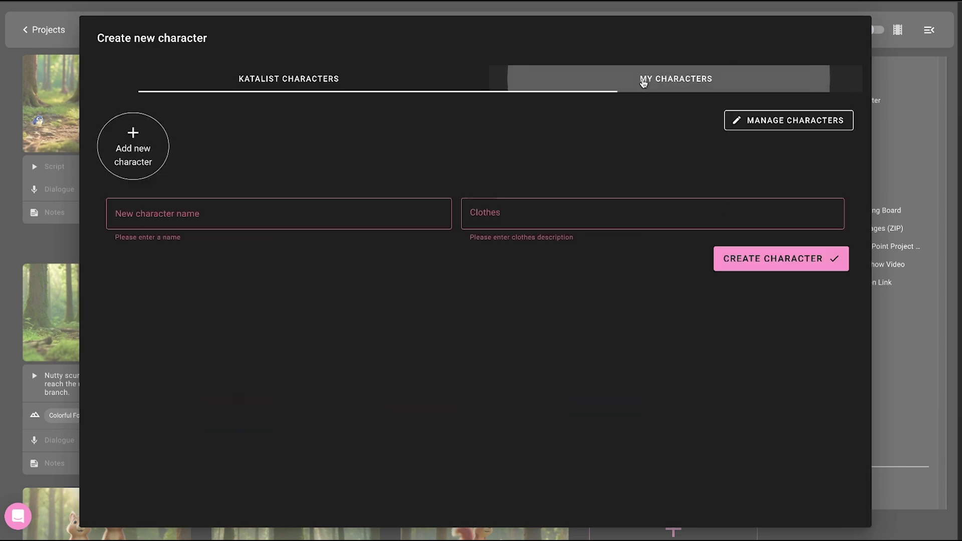
click(155, 157)
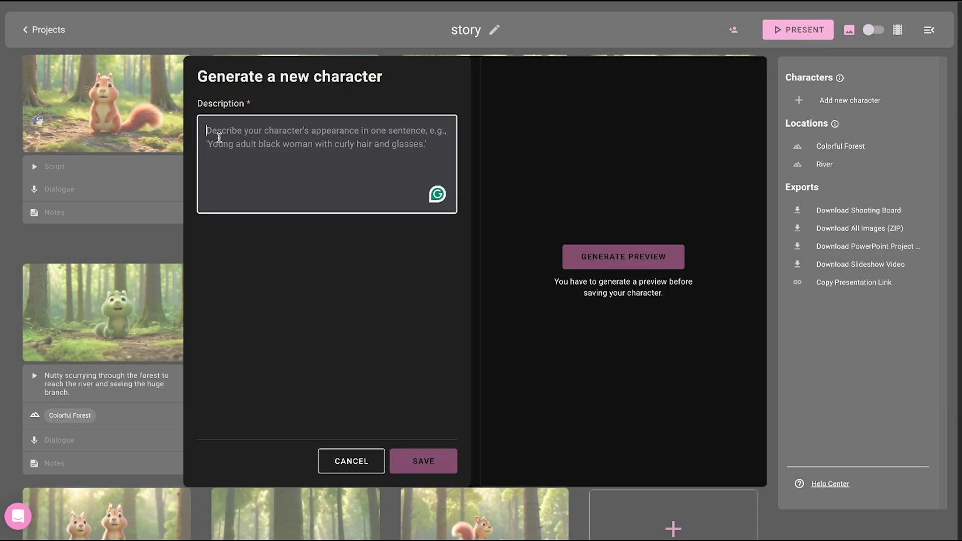
text(a pixar animation-style girl, looking cute, playing,)
click(569, 267)
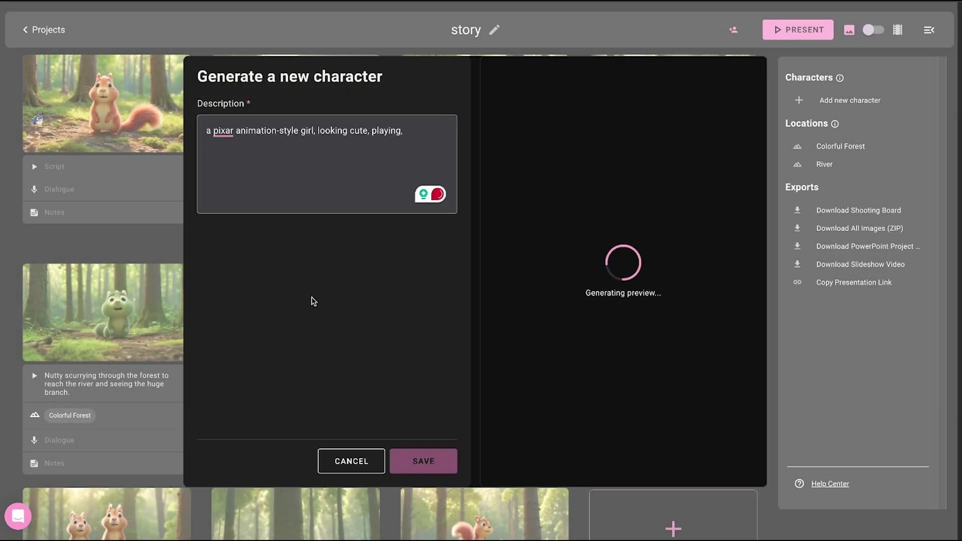
click(451, 458)
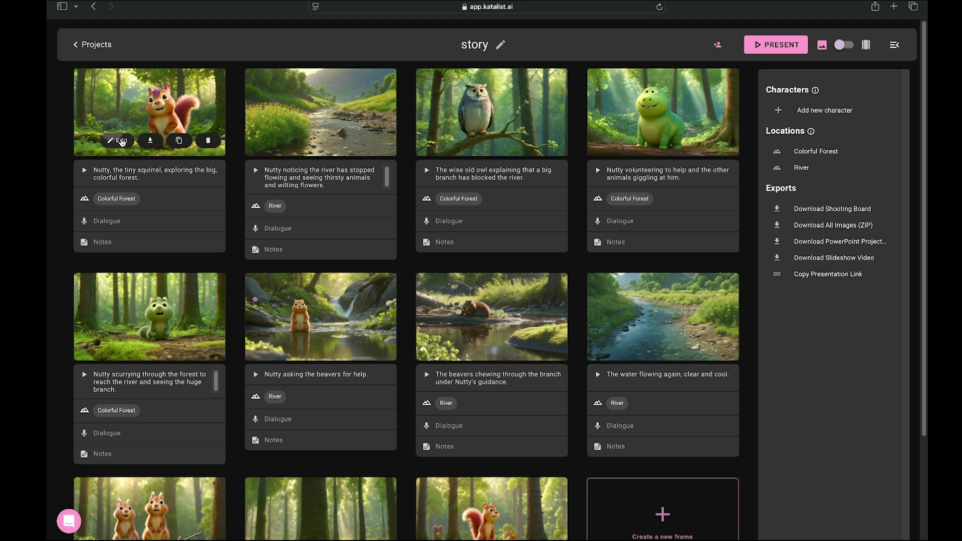
Step: Open Shot 0 and set the angle to Shot from below and the shot size to Long shot
click(120, 140)
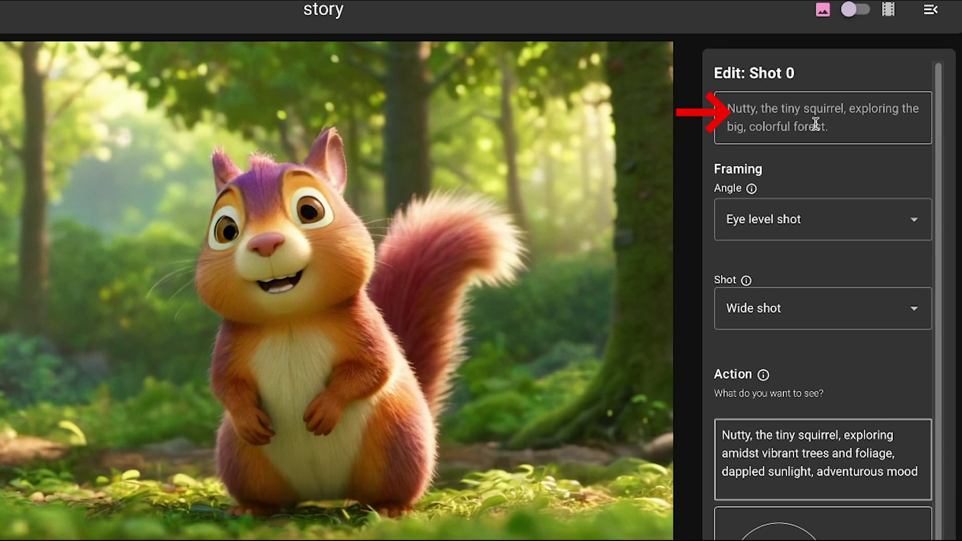
scroll(788, 178, down, 1)
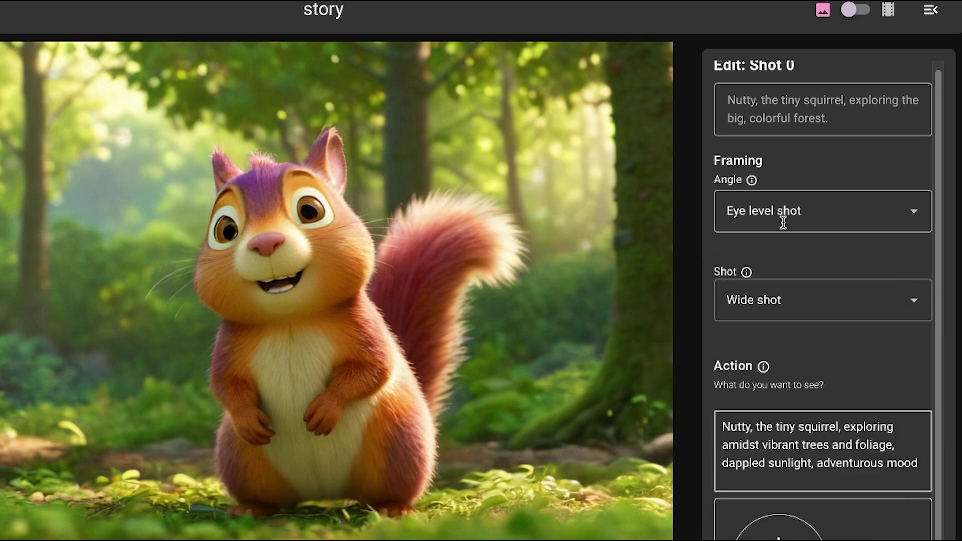
click(783, 220)
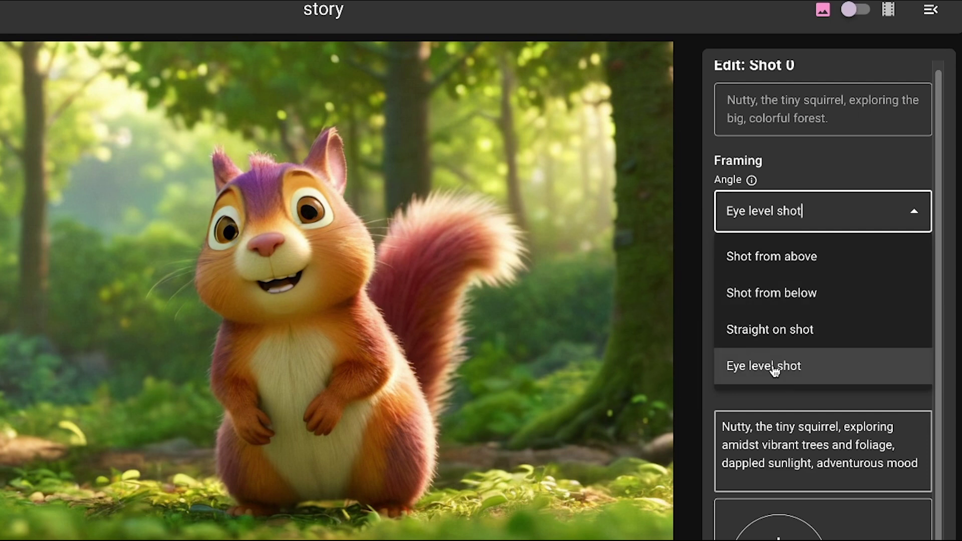
click(762, 299)
click(764, 300)
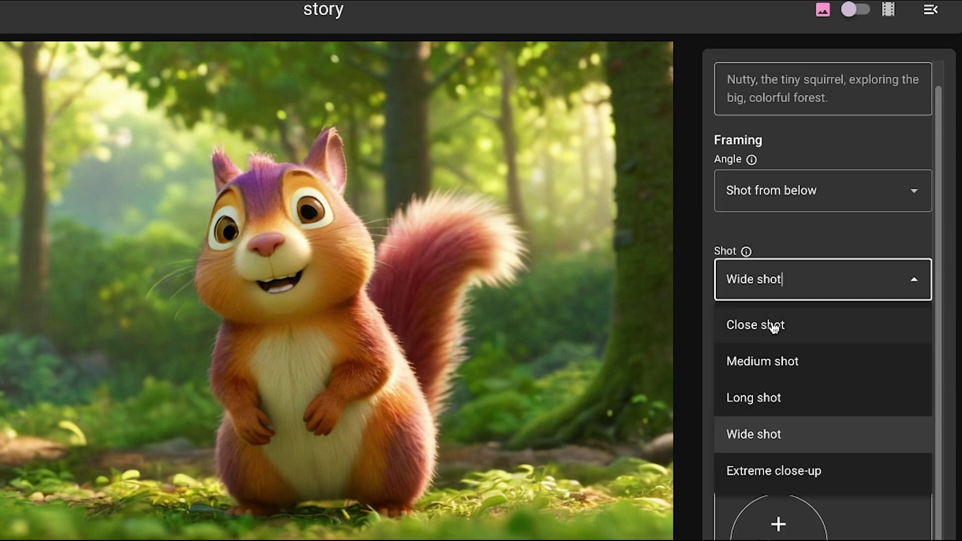
click(762, 397)
Step: Clear the shot's action description, then restore its original text
scroll(764, 351, down, 3)
click(762, 263)
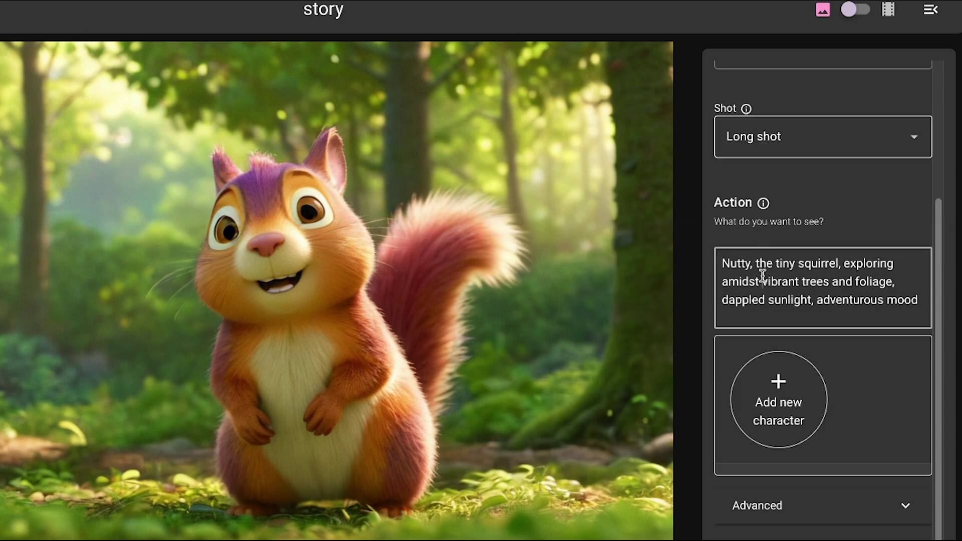
key(ctrl+a)
key(ctrl+c)
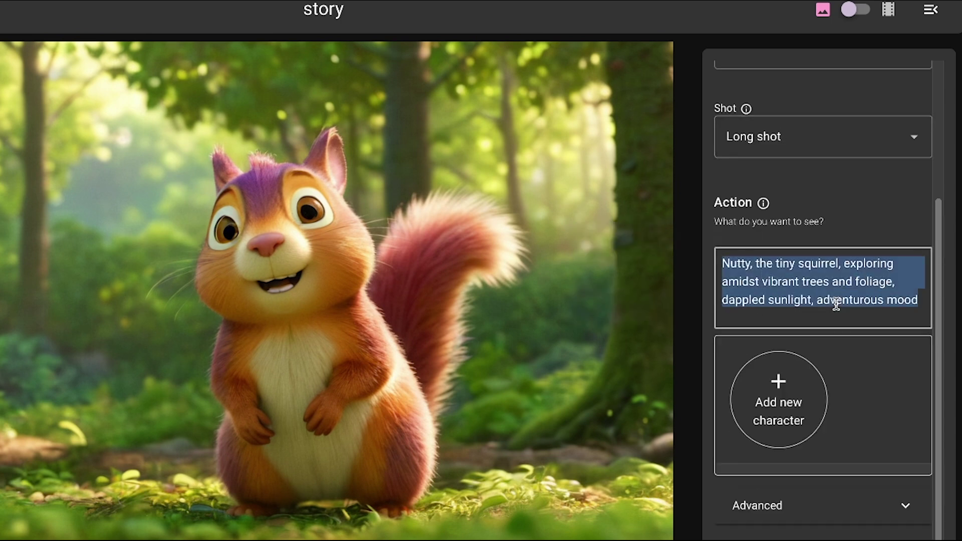
key(BackSpace)
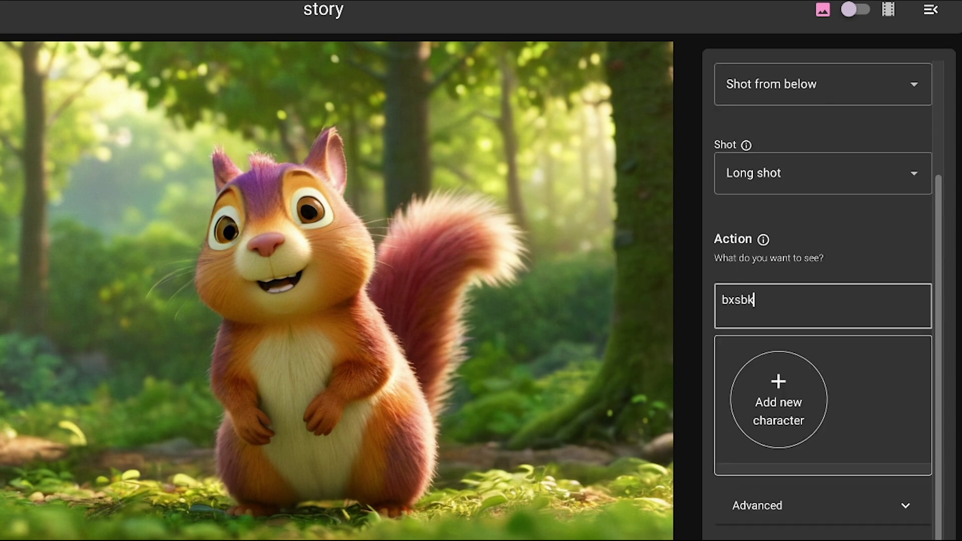
text(bxsbk)
key(ctrl+a)
key(ctrl+v)
Step: Review the advanced generation options and the location list for Colorful Forest
click(906, 506)
click(854, 465)
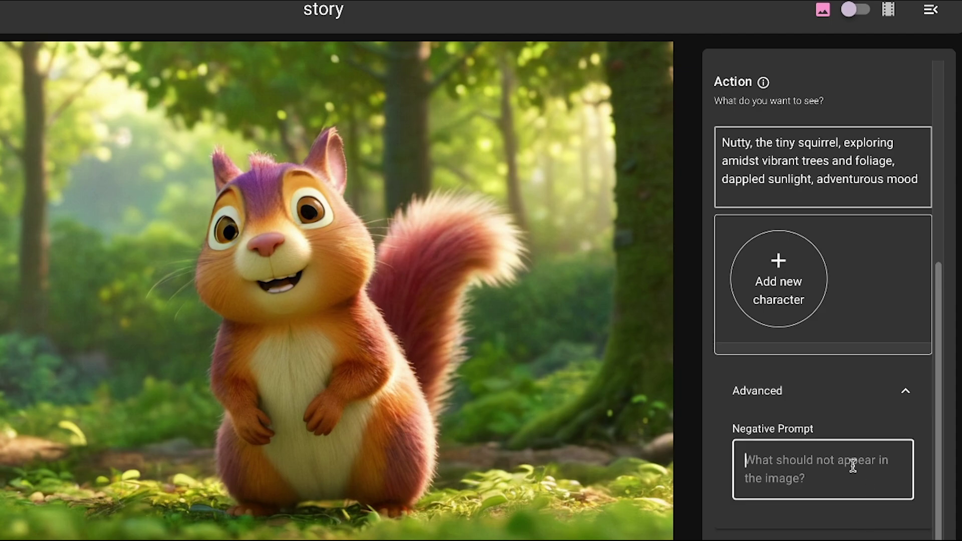
click(901, 396)
scroll(827, 301, down, 3)
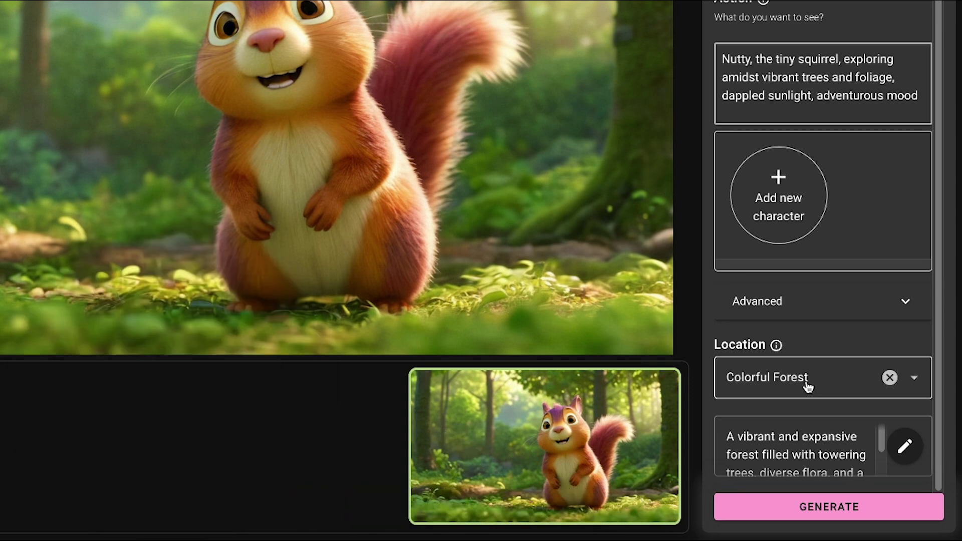
click(808, 386)
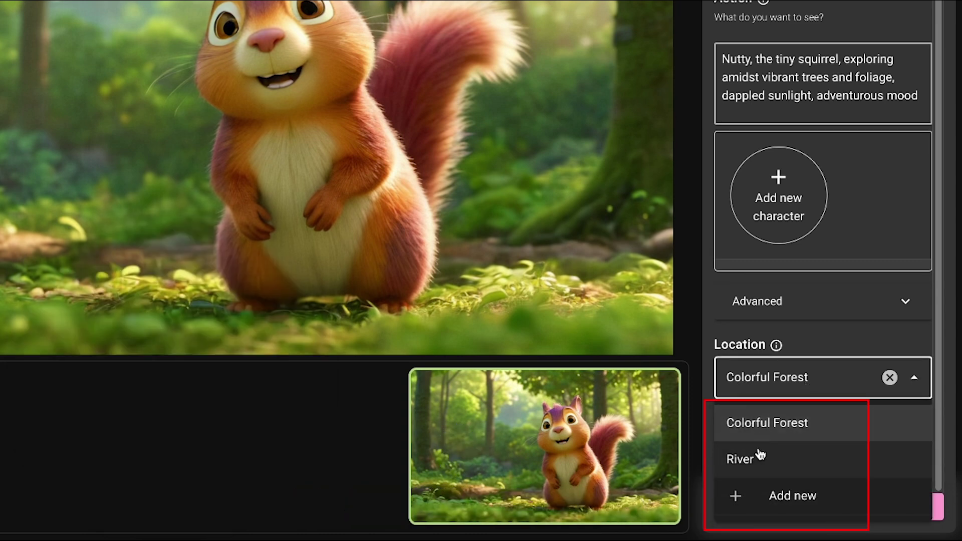
Step: Keep Colorful Forest, generate new Shot 0 images and preview the first variations
click(817, 514)
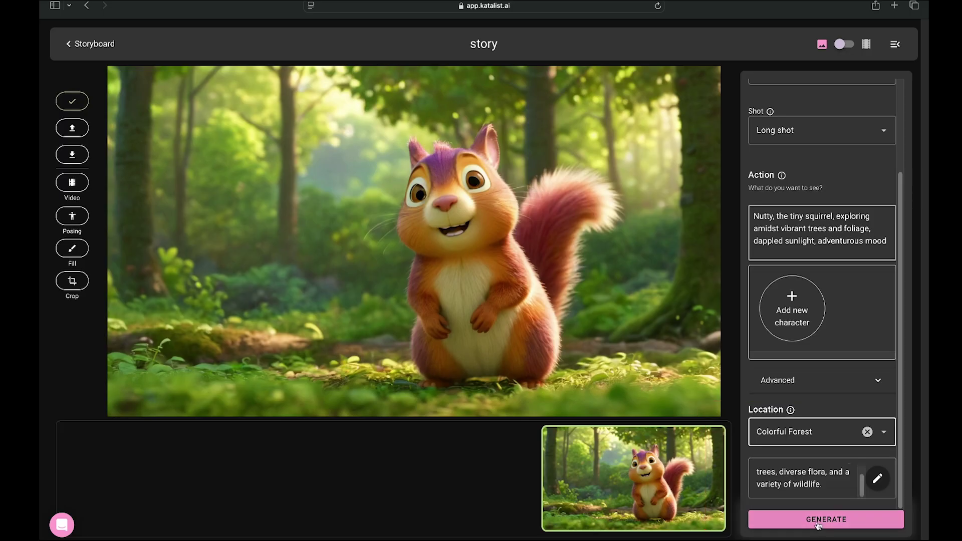
click(817, 523)
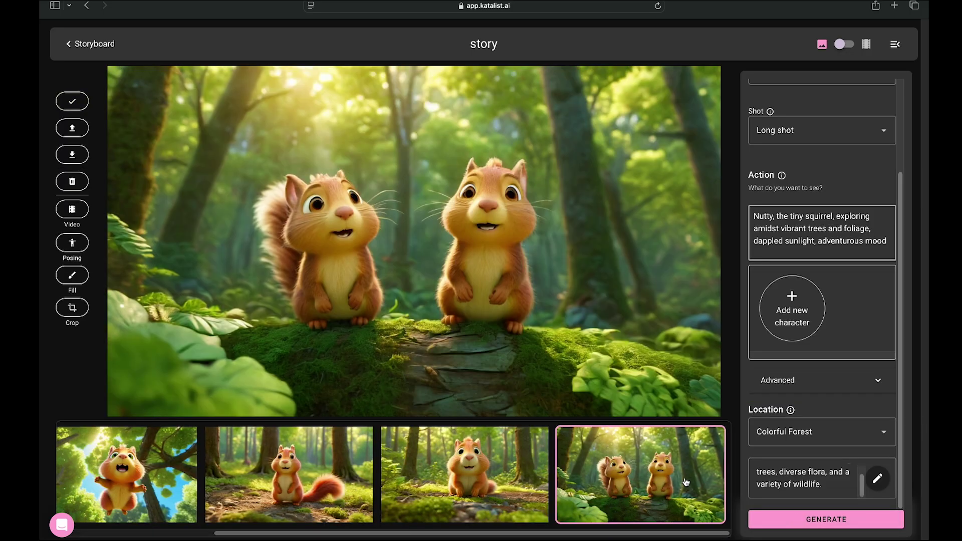
click(422, 475)
click(281, 480)
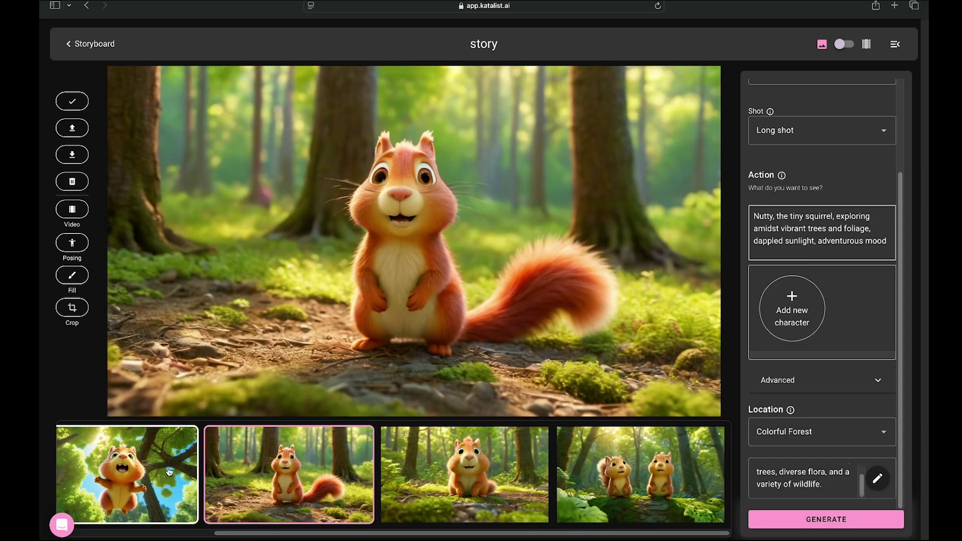
click(169, 472)
Step: Compare all variations and select the standing squirrel with the long red tail
scroll(168, 472, left, 5)
click(168, 472)
click(308, 470)
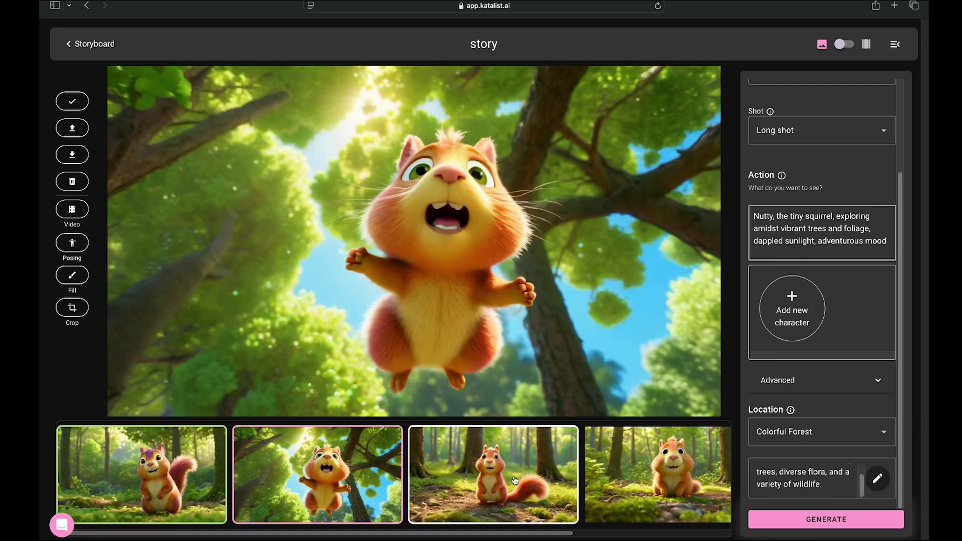
click(514, 480)
click(670, 482)
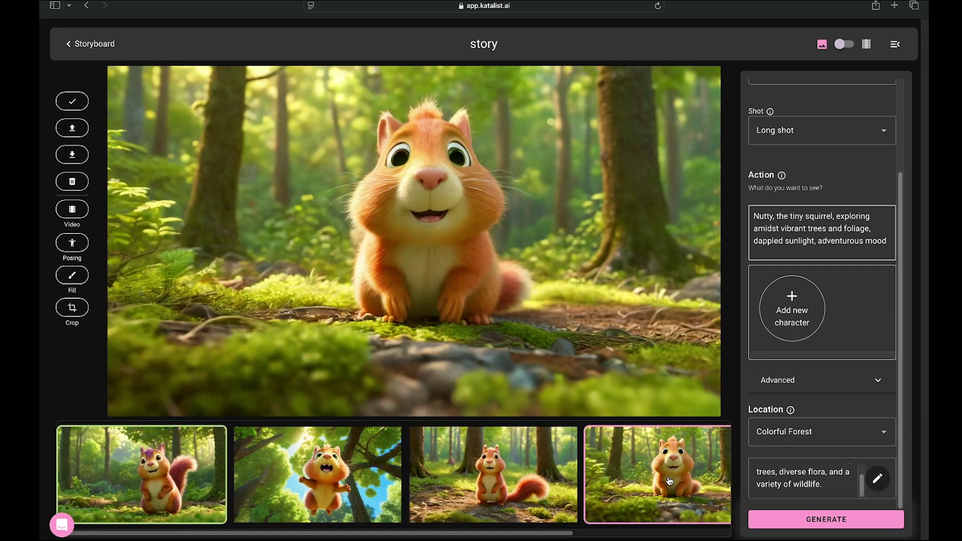
scroll(555, 532, right, 5)
click(581, 516)
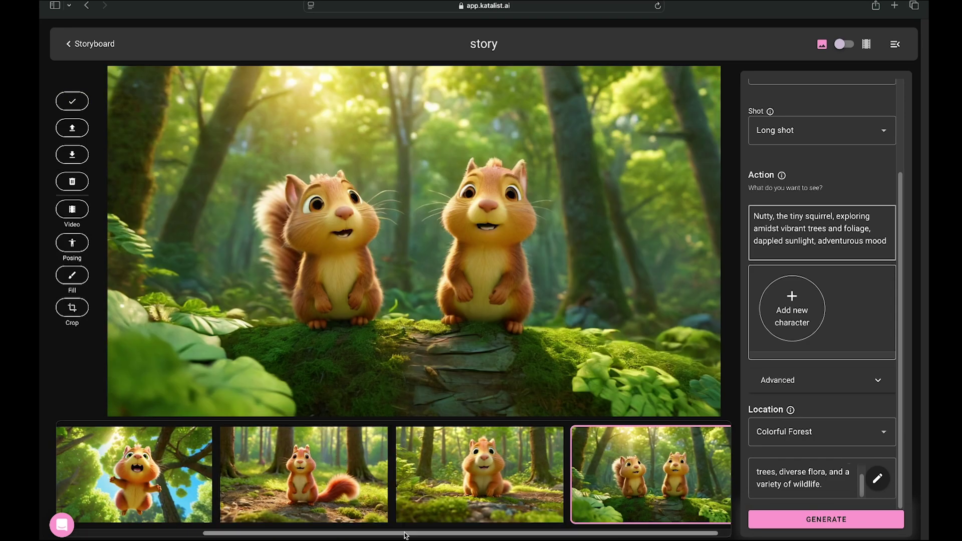
scroll(510, 490, left, 5)
click(510, 490)
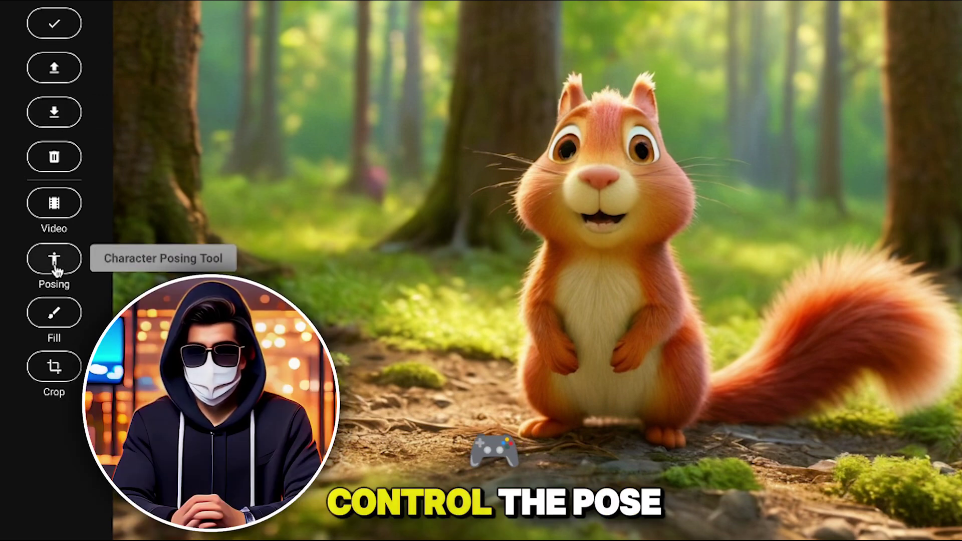
click(55, 265)
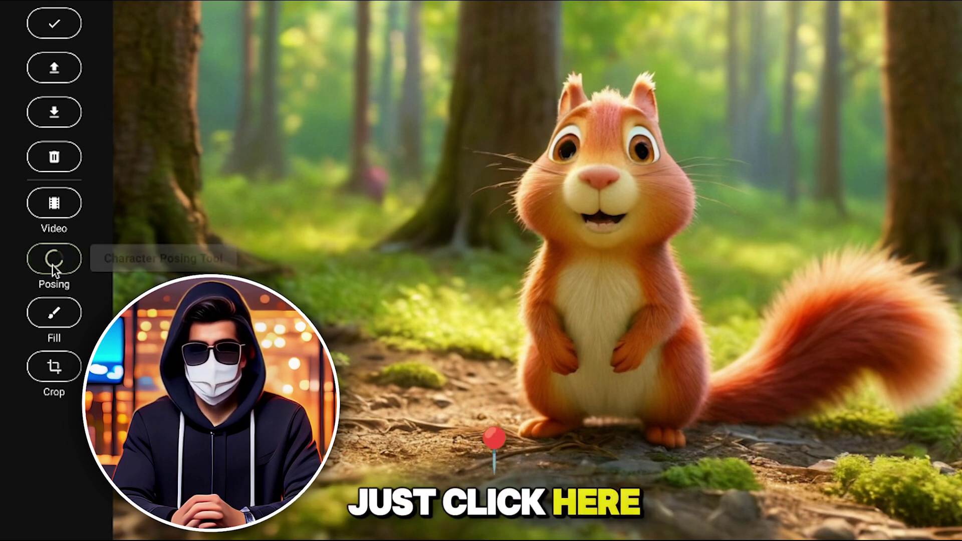
drag(600, 334, 639, 364)
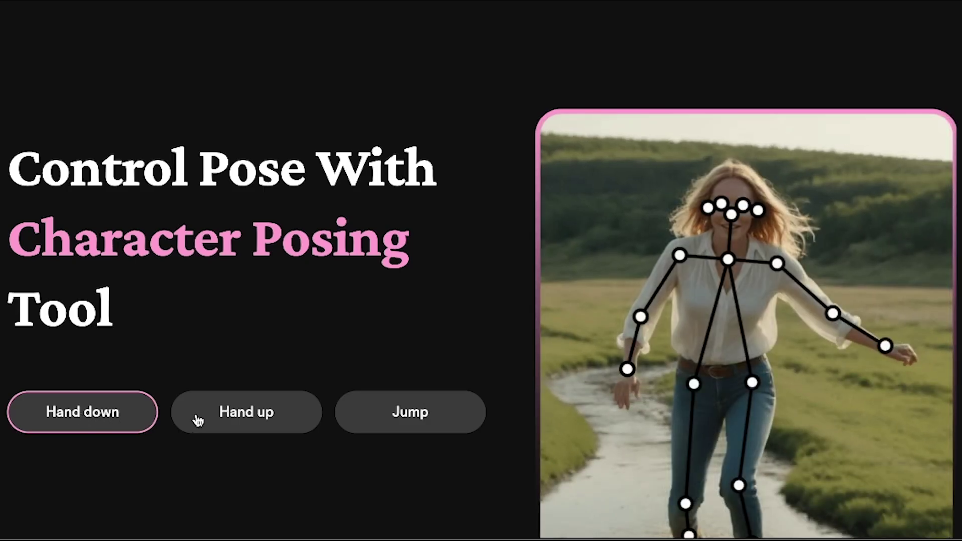
click(208, 420)
click(386, 421)
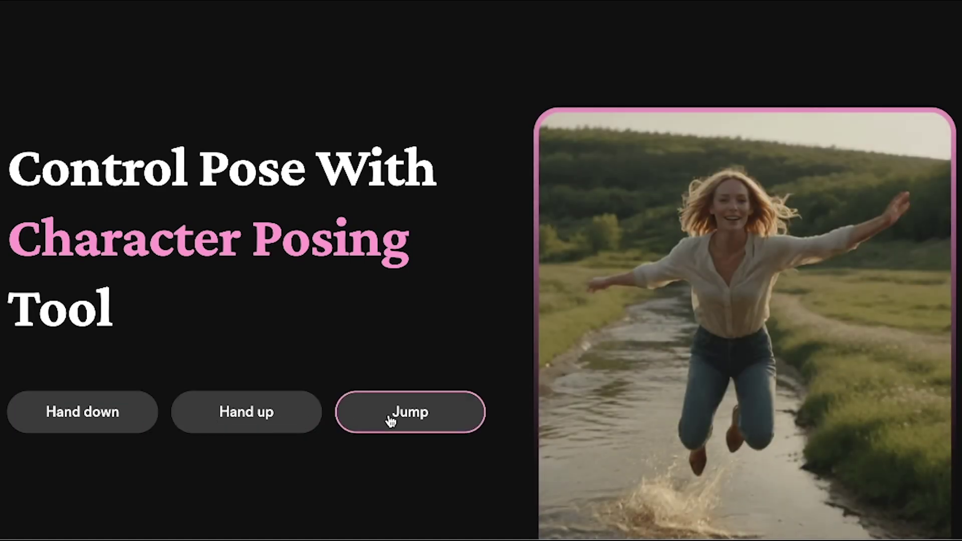
click(243, 425)
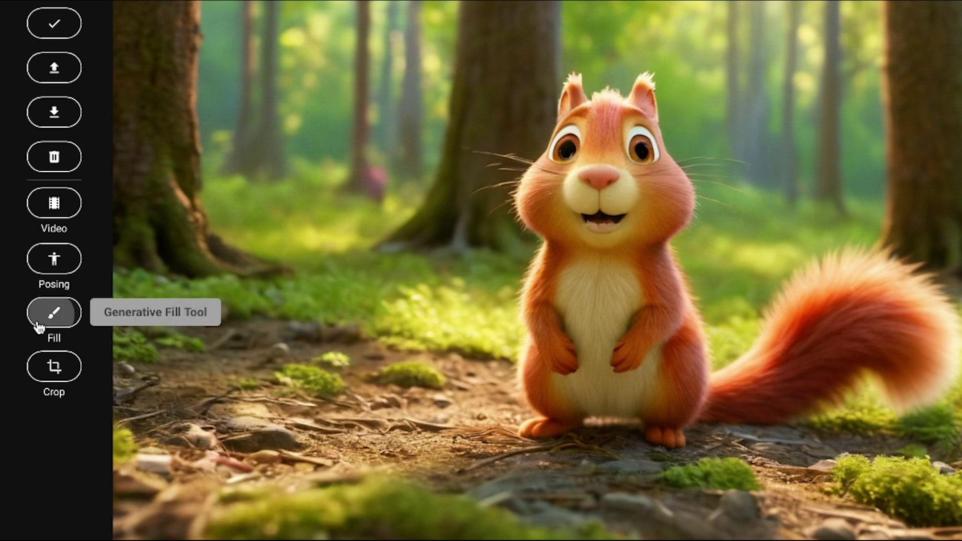
Step: Paint the ground left of the squirrel and generative-fill a small bird there
click(40, 328)
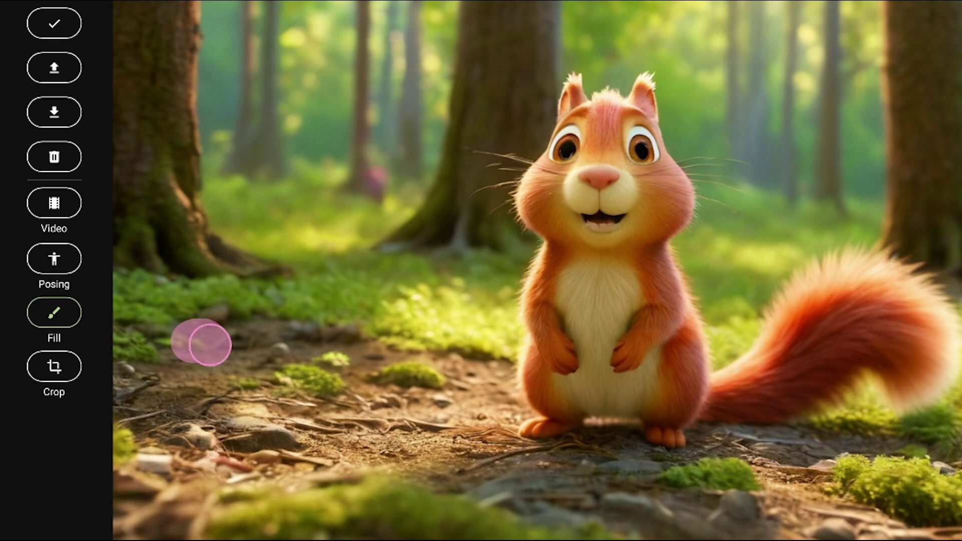
drag(171, 376, 210, 380)
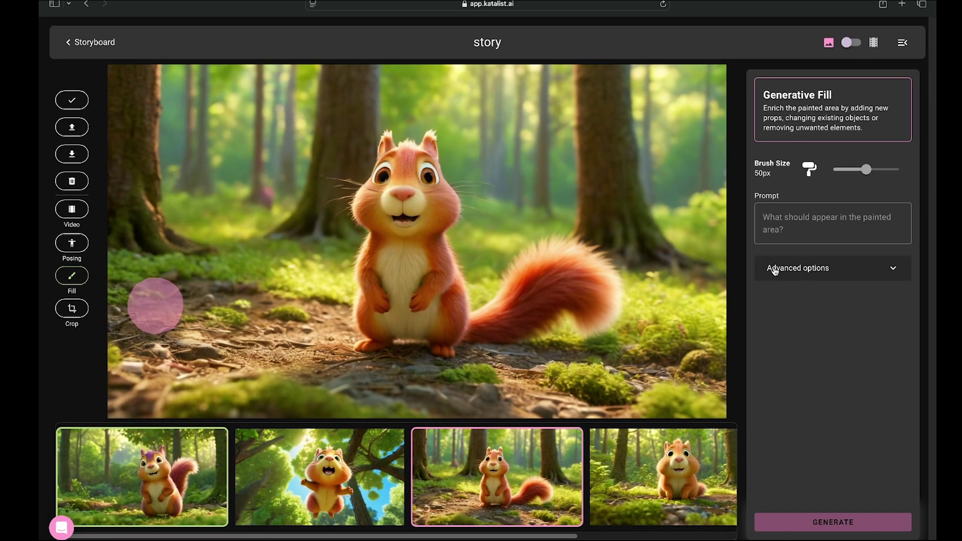
click(780, 224)
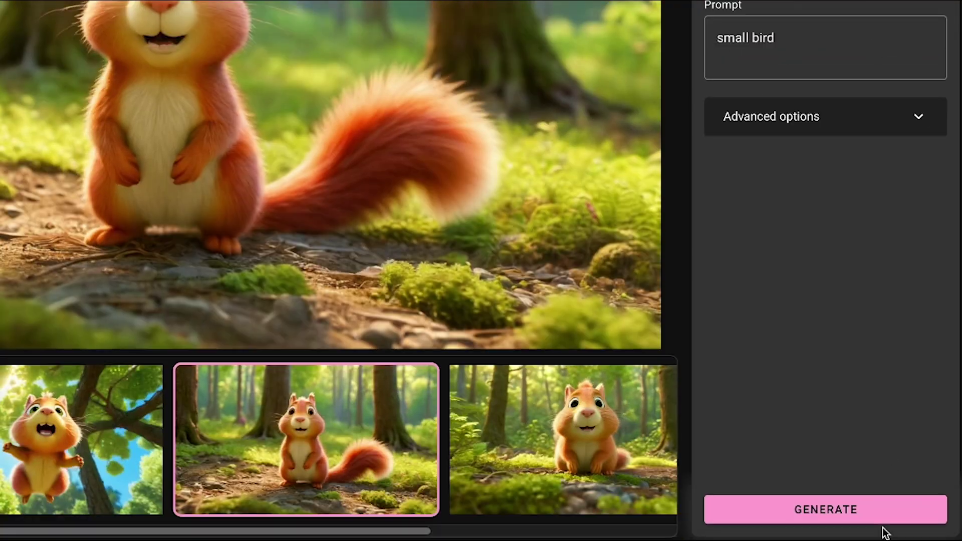
click(880, 516)
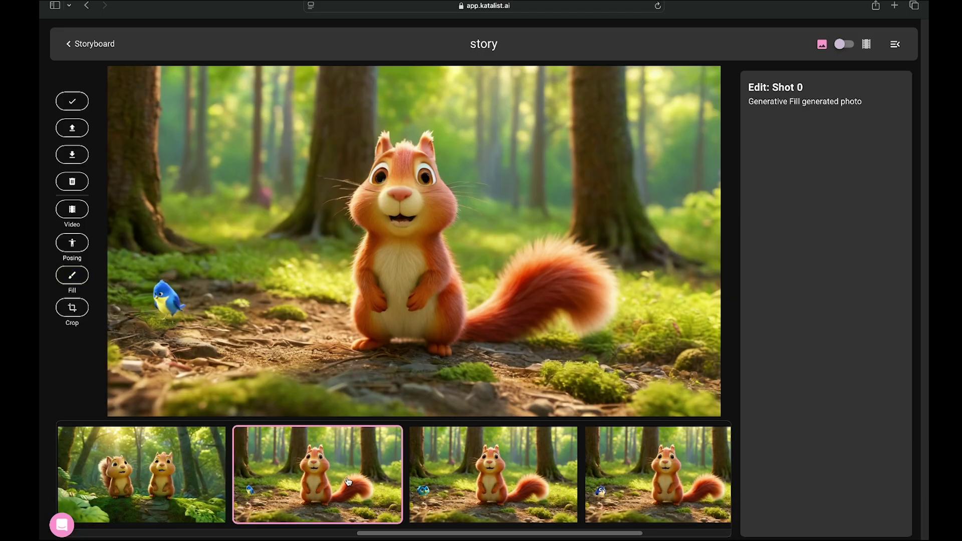
Step: Compare the bird variations and choose the third version, with the blue bird on the left
click(462, 481)
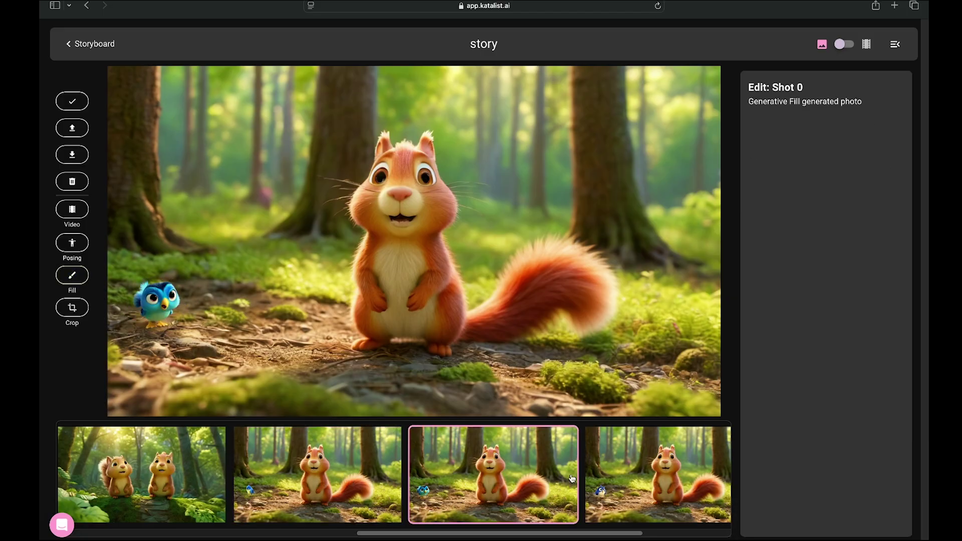
click(625, 483)
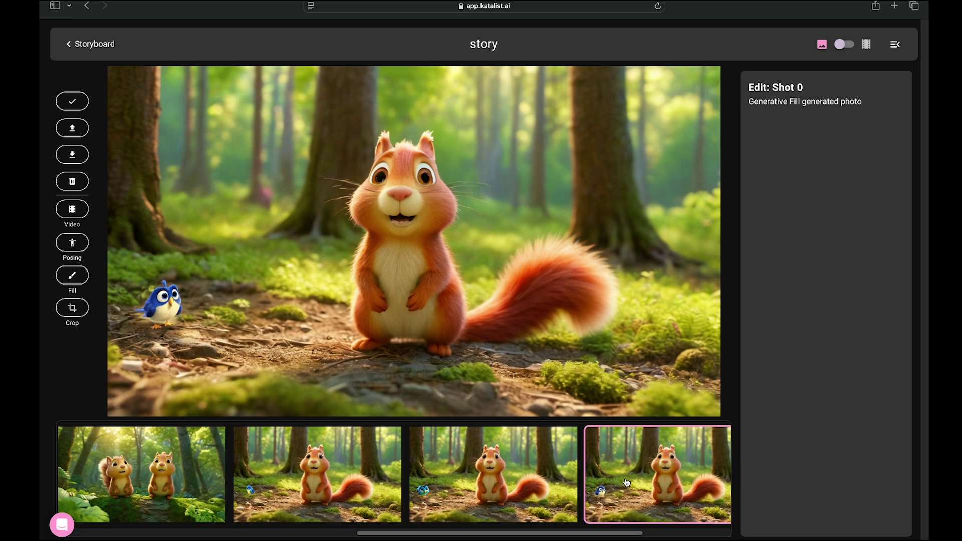
scroll(605, 531, right, 3)
click(660, 499)
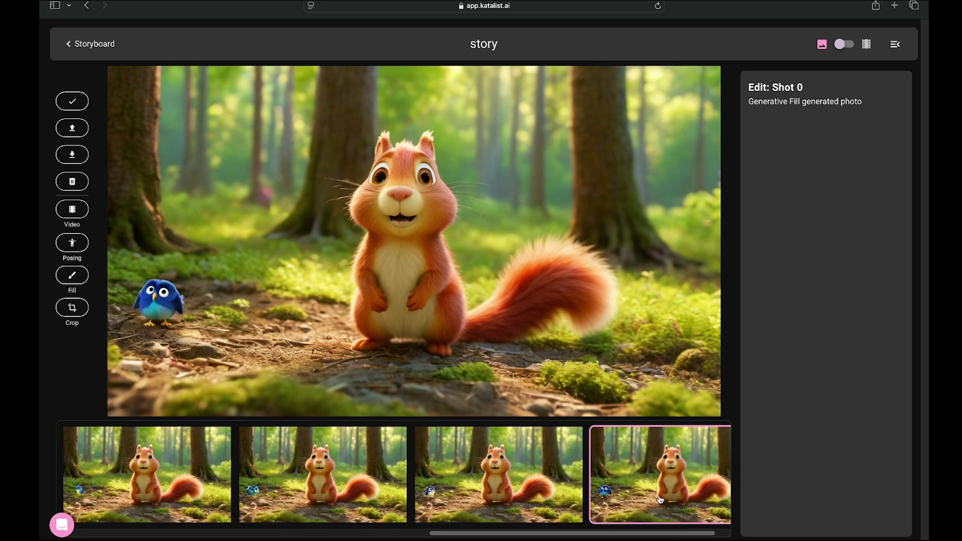
click(488, 503)
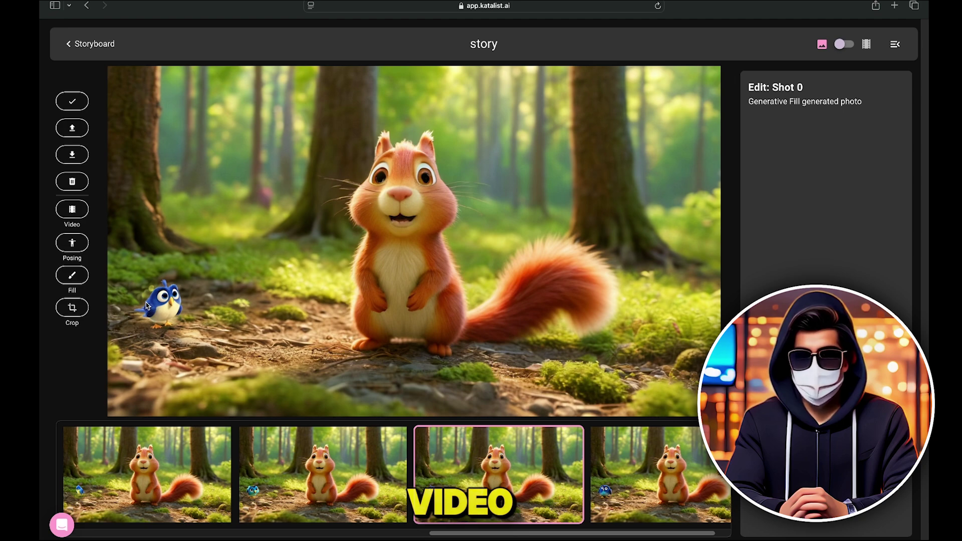
Step: Turn the squirrel shot into video, trying the motion levels and generating with Less motion
click(72, 211)
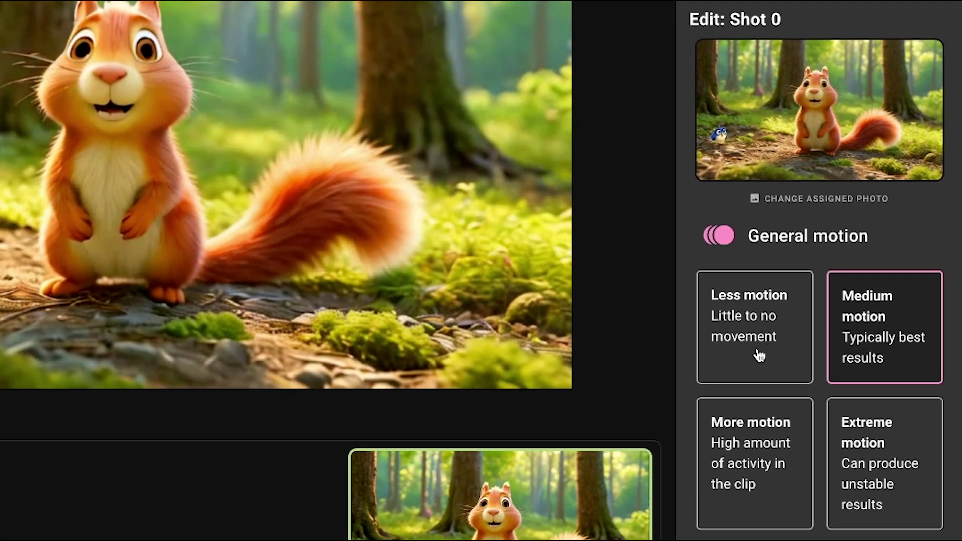
click(743, 331)
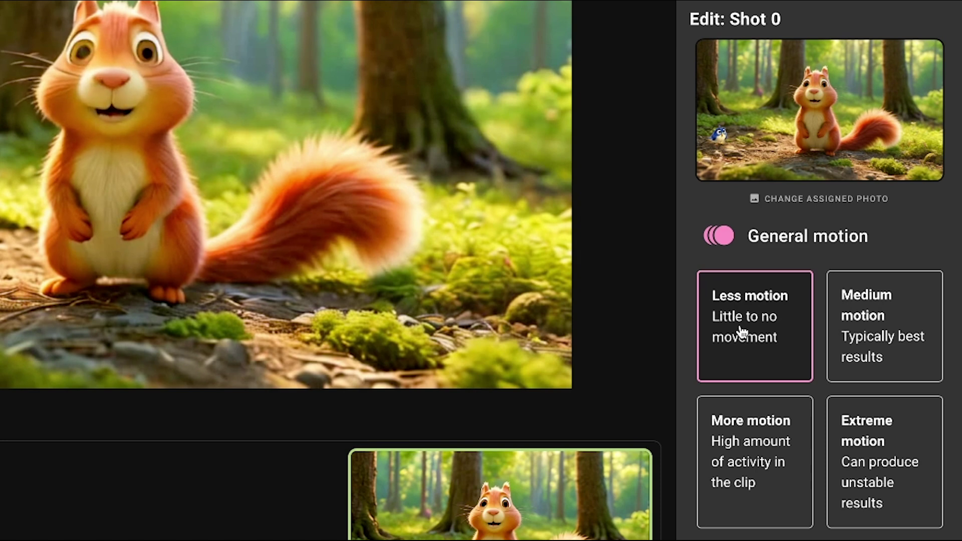
click(749, 450)
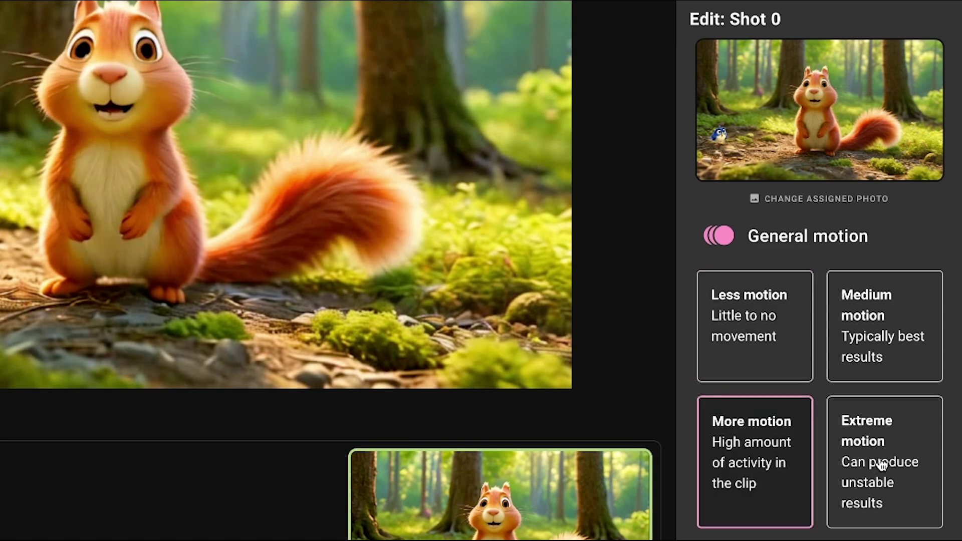
click(882, 465)
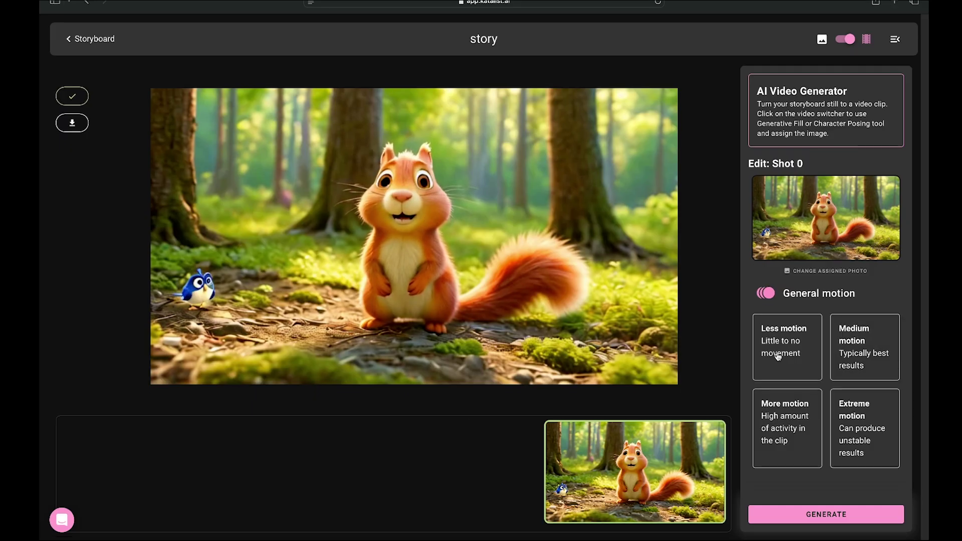
click(780, 357)
click(803, 513)
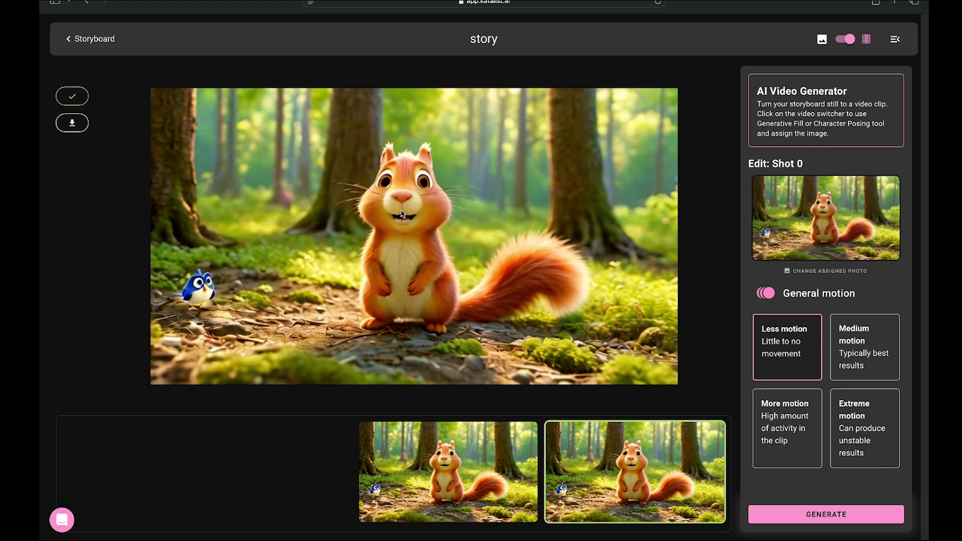
Step: Preview the new clip, assign it to the shot, download it and return to the storyboard
click(416, 223)
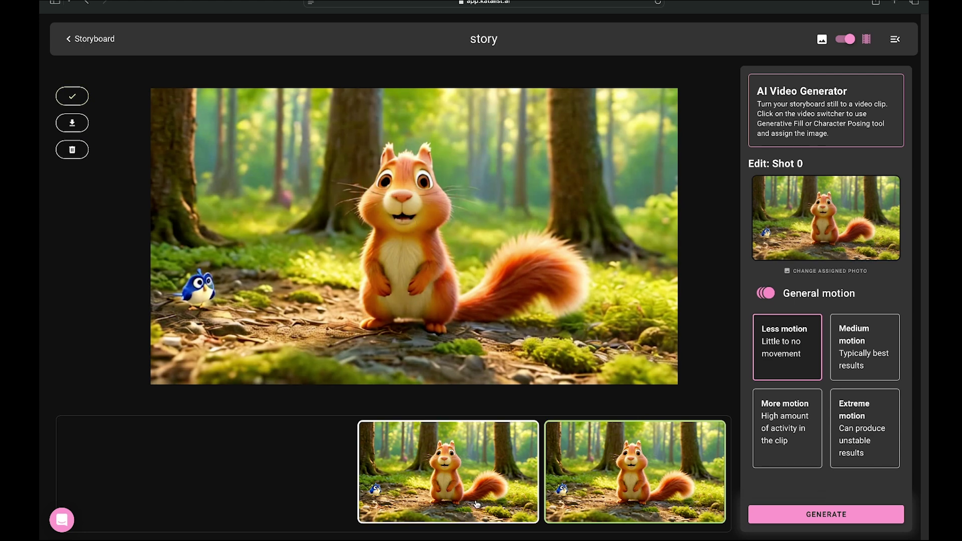
click(68, 103)
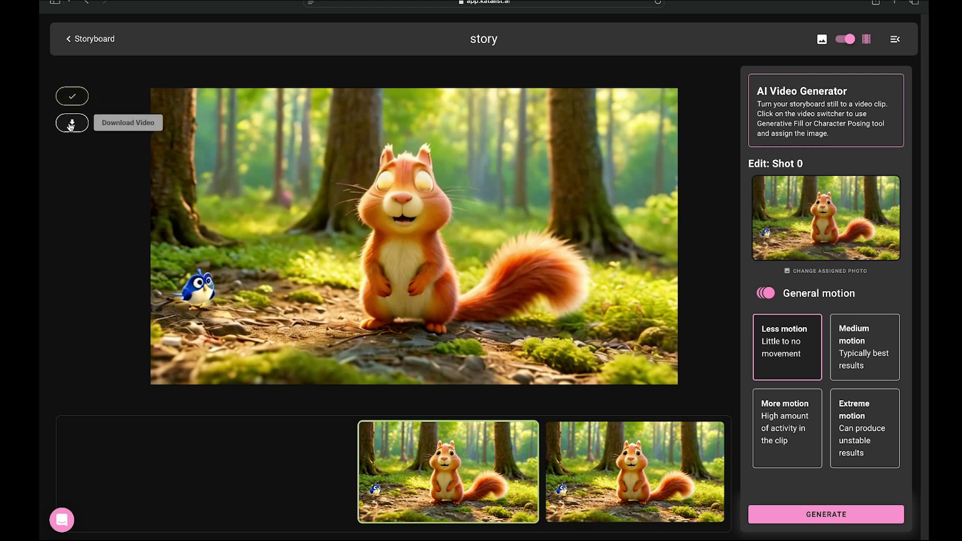
click(71, 126)
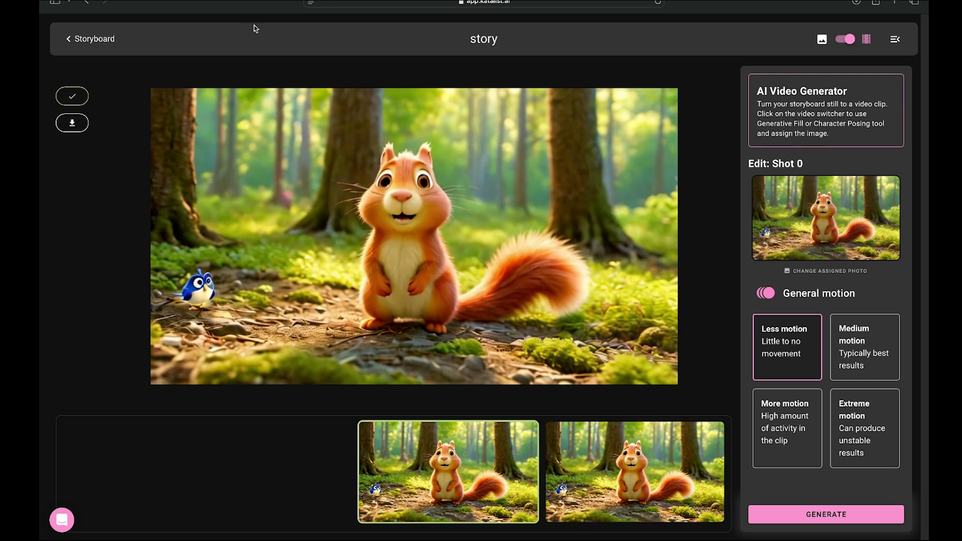
click(72, 40)
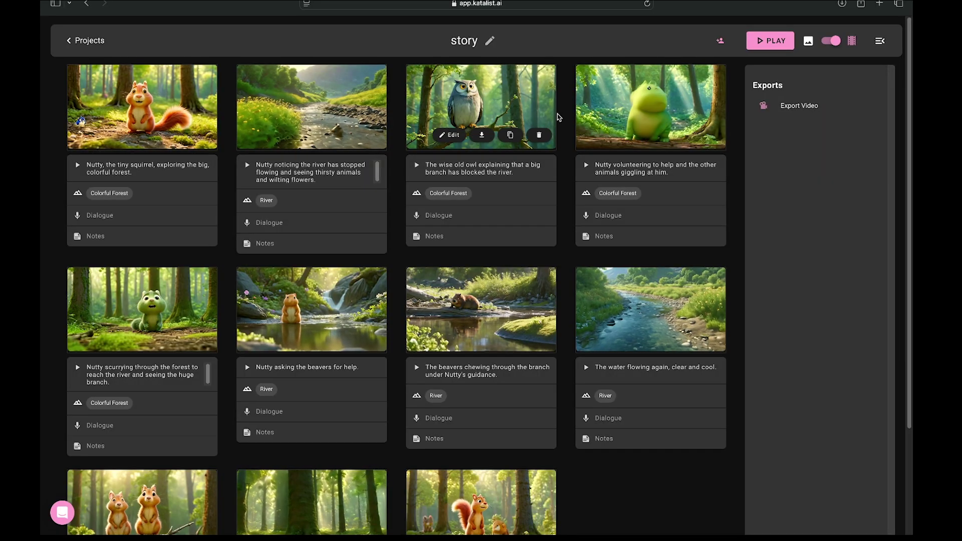
Step: Generate a Less motion clip for Shot 3's green creature, then return it to image editing
mouse_move(623, 99)
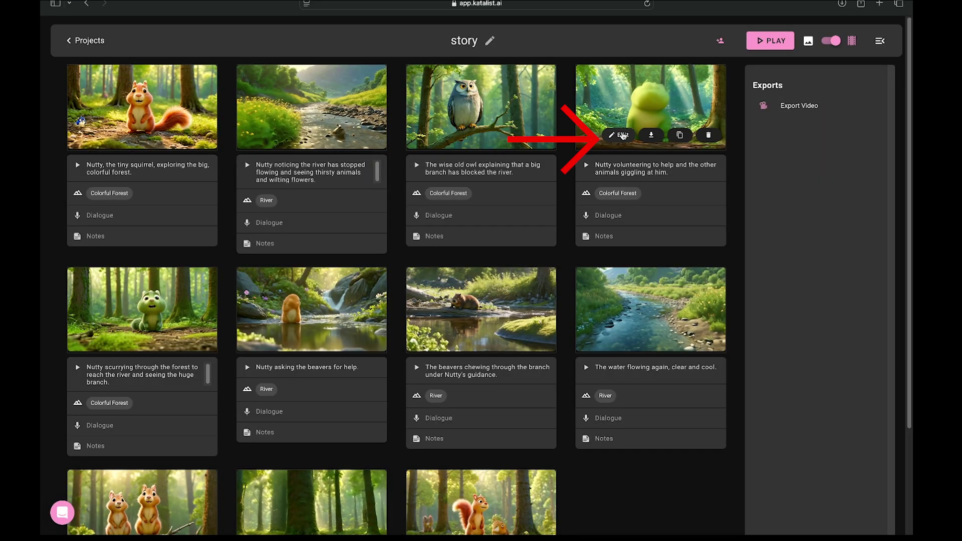
click(619, 135)
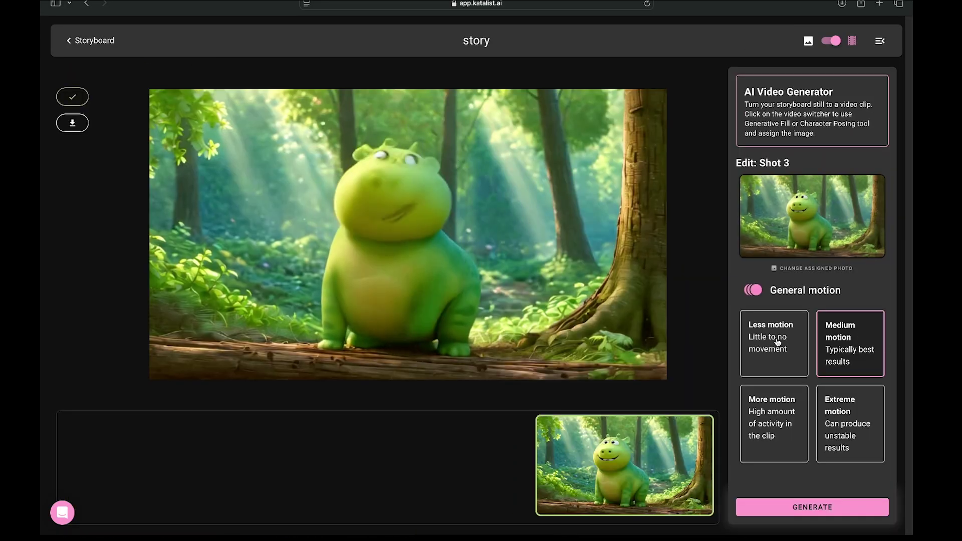
click(757, 339)
click(834, 506)
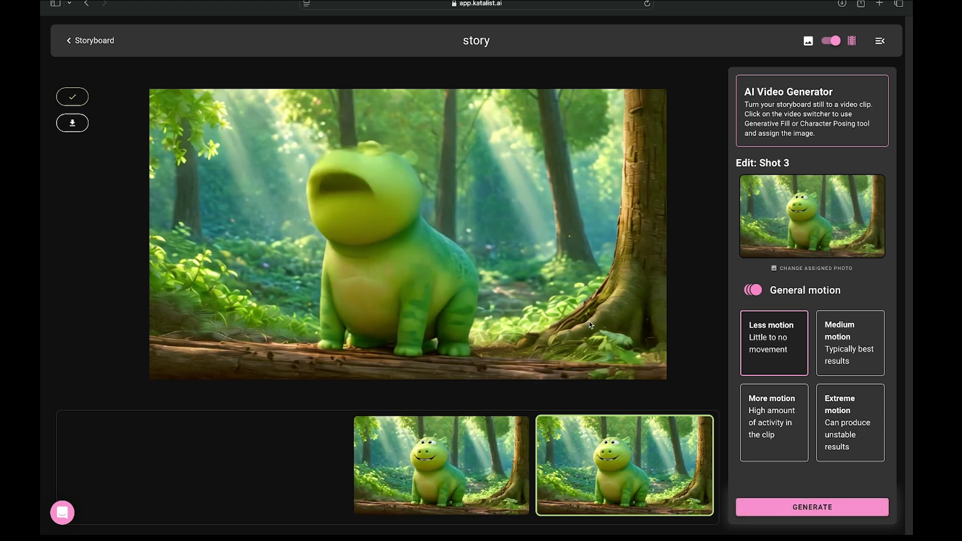
click(831, 41)
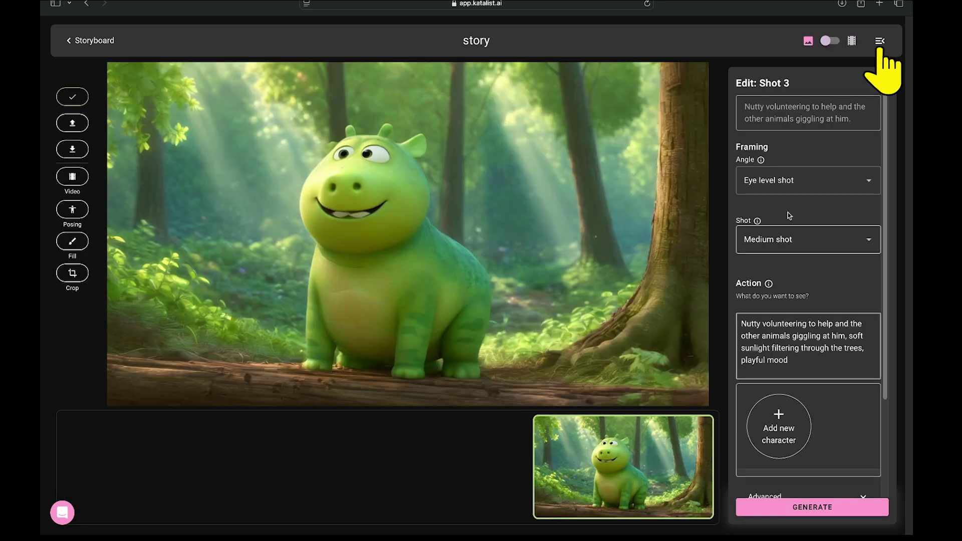
Step: Keep the Eye level shot angle and set the shot size to Wide shot
click(773, 181)
click(792, 157)
click(784, 240)
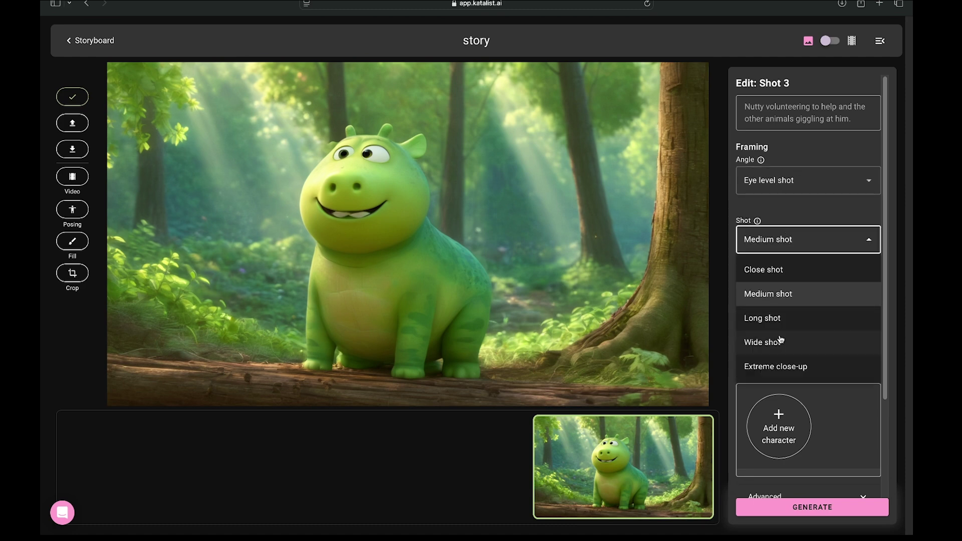
click(778, 344)
scroll(729, 361, down, 3)
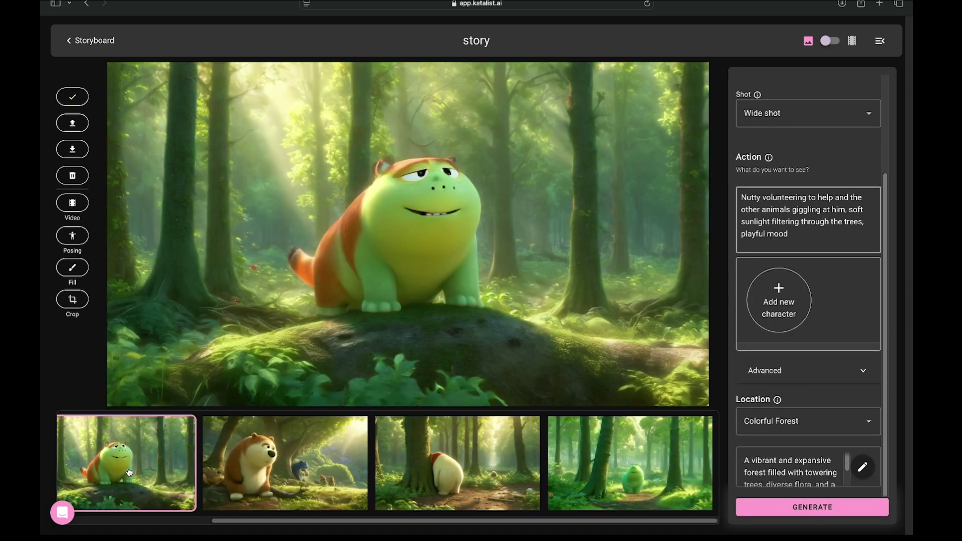
Step: Compare the generated versions and choose the green creature on the mossy rock
click(268, 448)
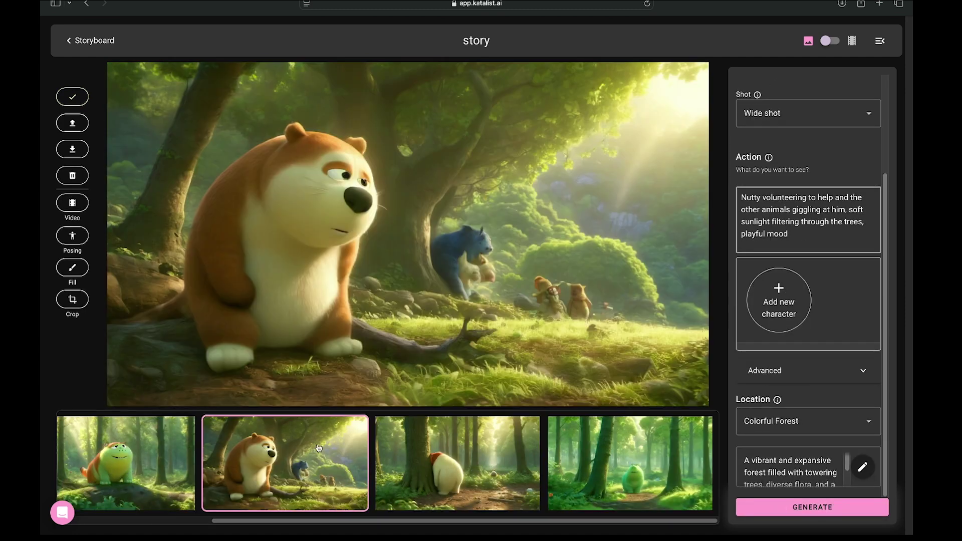
click(511, 460)
click(657, 458)
scroll(317, 457, left, 3)
click(316, 457)
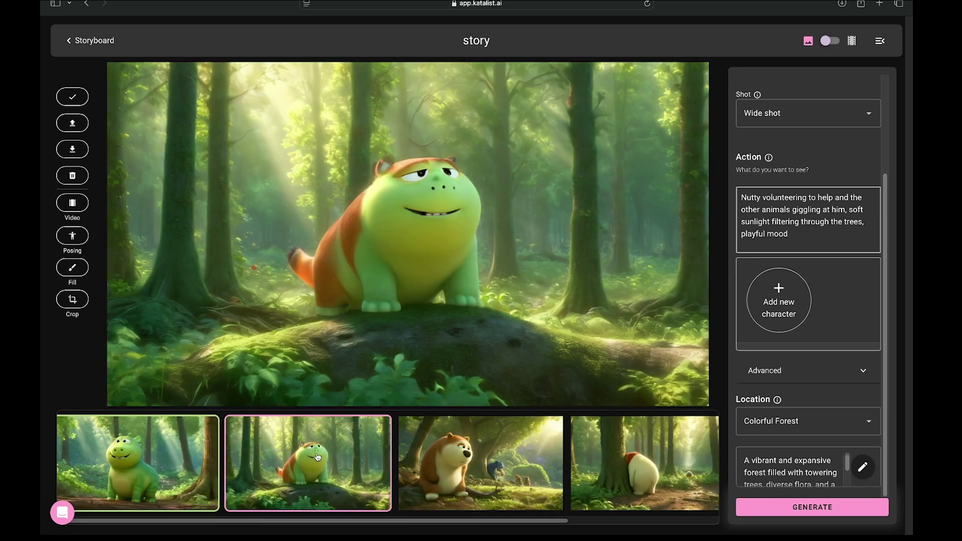
Step: Assign the low-motion clip on the log to Shot 3 in the storyboard
click(72, 203)
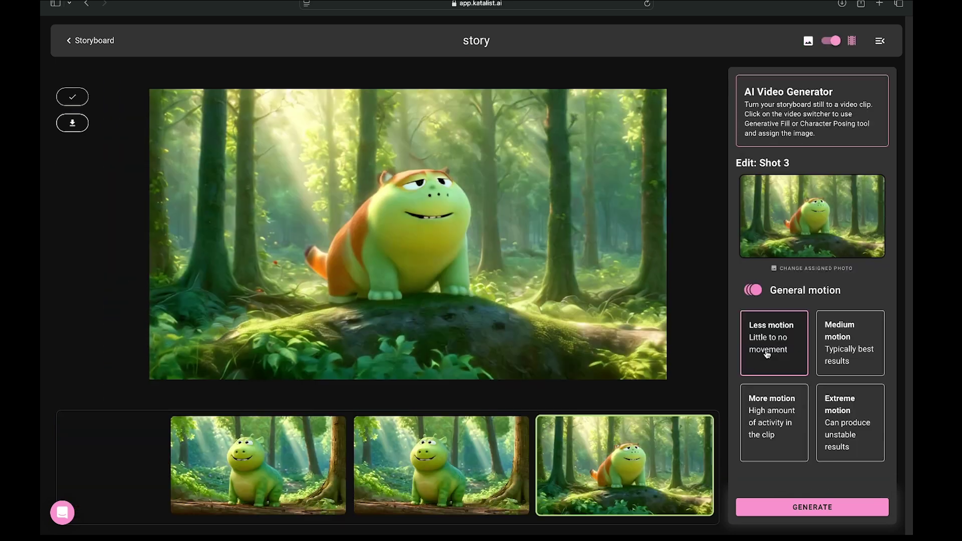
click(495, 452)
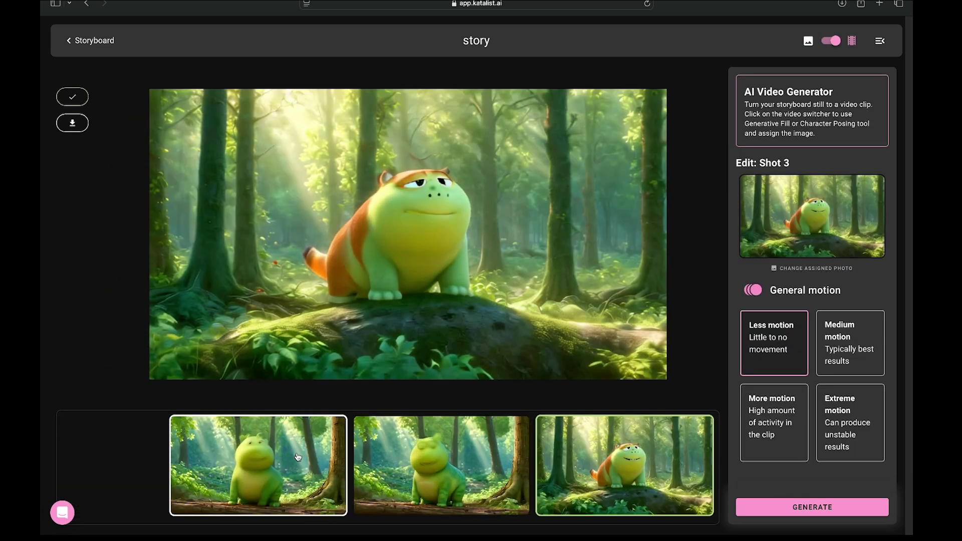
click(86, 100)
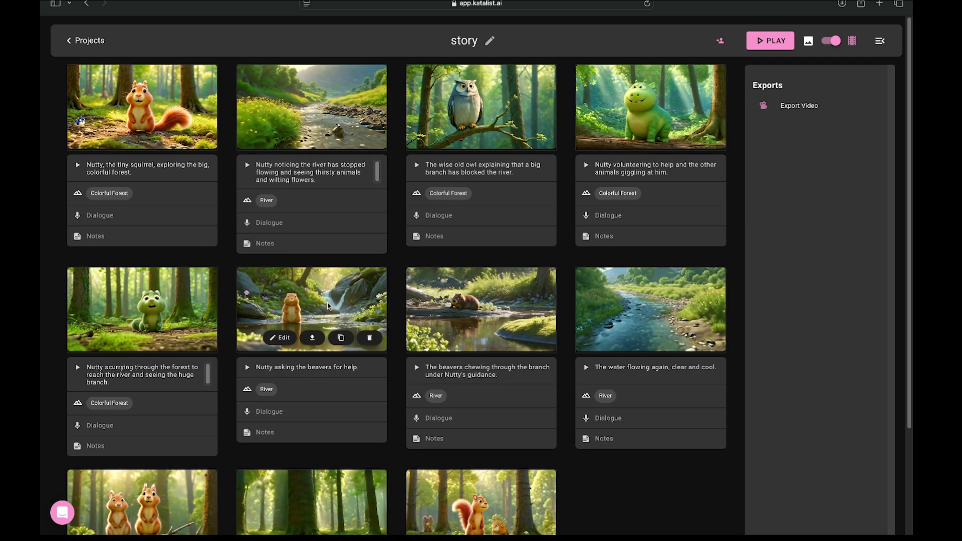
Step: Play the storyboard in presentation mode, then exit back to the grid
click(285, 338)
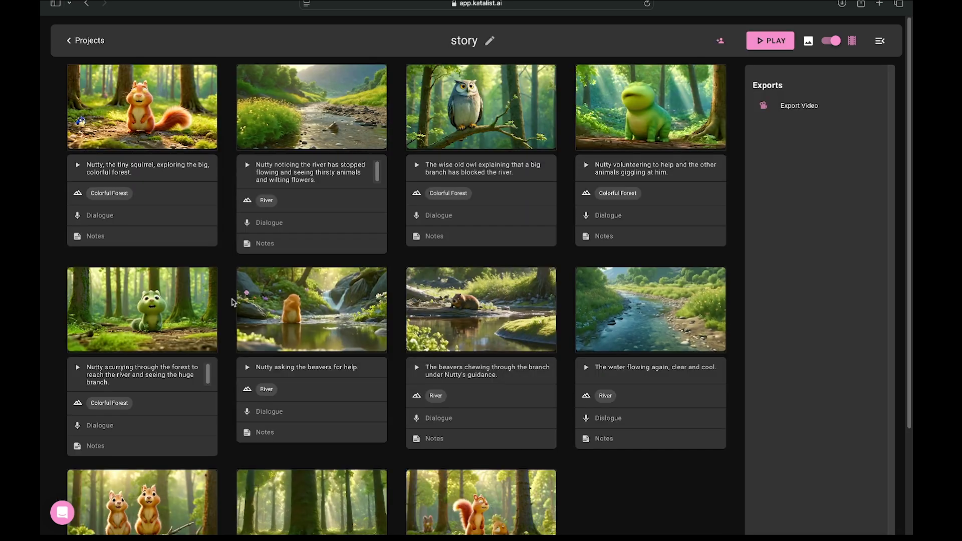
scroll(232, 300, down, 3)
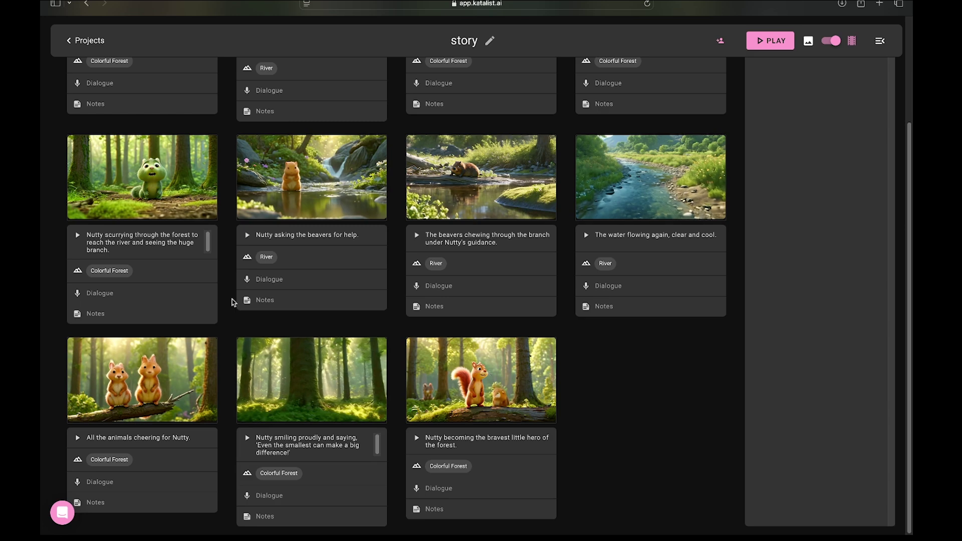
scroll(232, 301, up, 3)
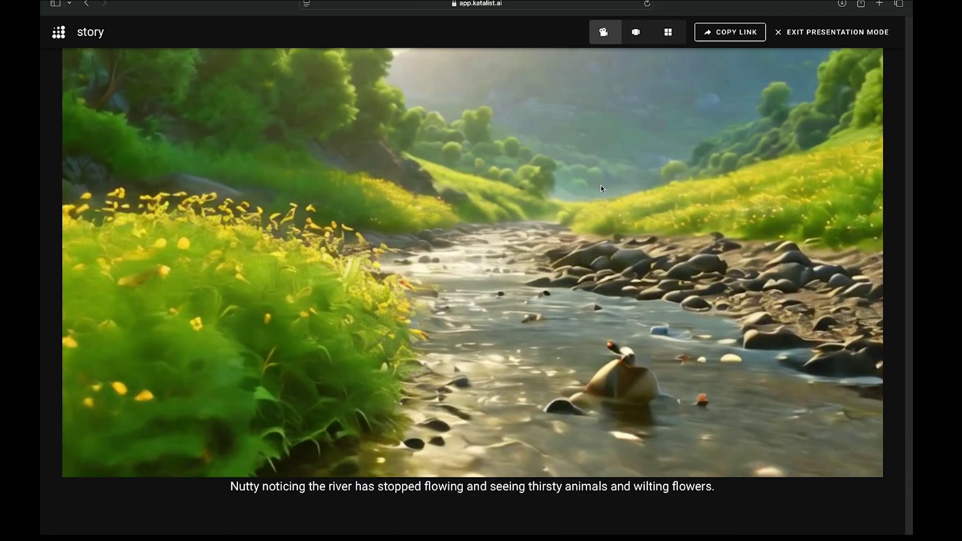
key(Escape)
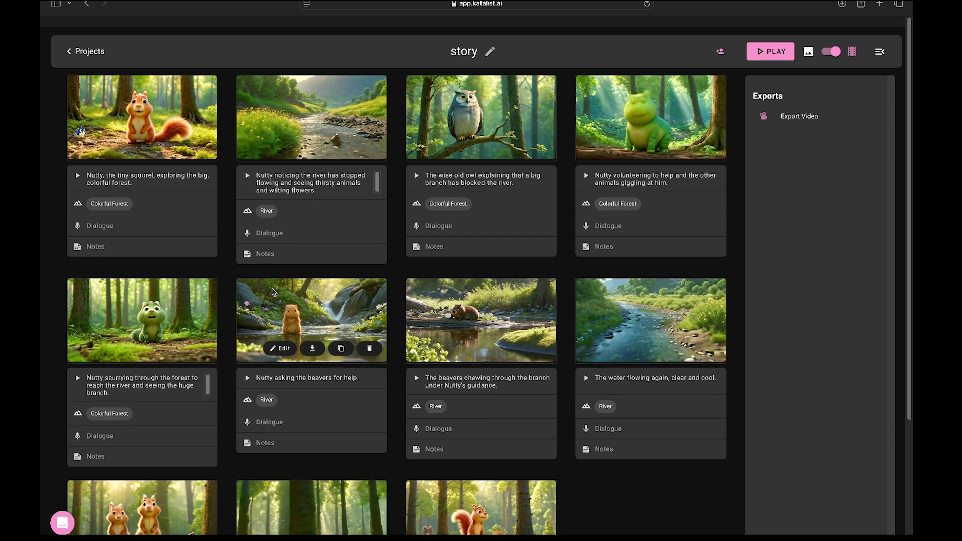
Step: Delete the script text from shots 1, 2, 3 and 4
triple_click(198, 178)
key(BackSpace)
triple_click(311, 172)
key(BackSpace)
triple_click(481, 169)
key(BackSpace)
drag(595, 172, 616, 172)
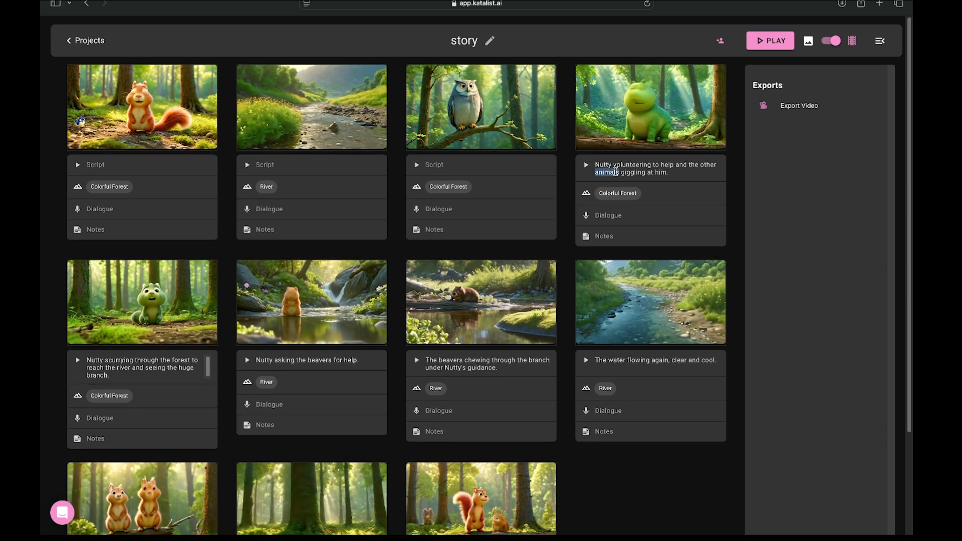
triple_click(615, 172)
key(BackSpace)
mouse_move(314, 326)
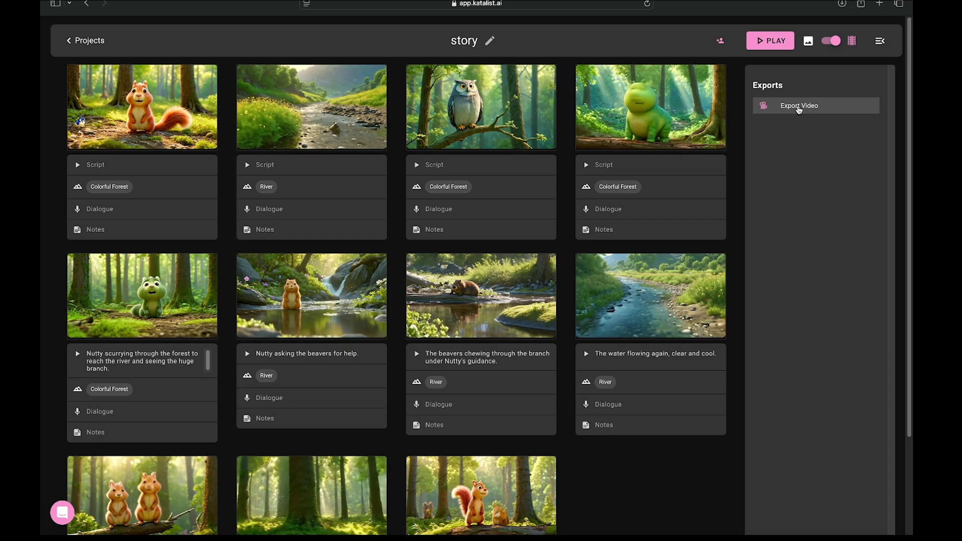